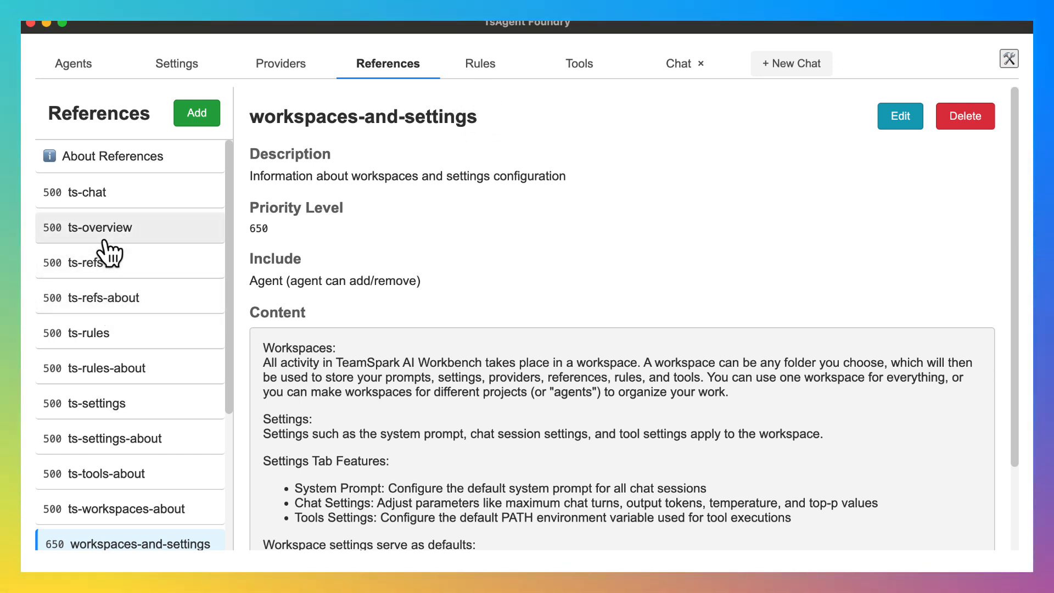
Step: Look through the full list of references and view the list of rules
{"action": "scroll", "coordinate": [110, 373], "scroll_direction": "down", "scroll_amount": 1}
{"action": "scroll", "coordinate": [106, 368], "scroll_direction": "down", "scroll_amount": 3}
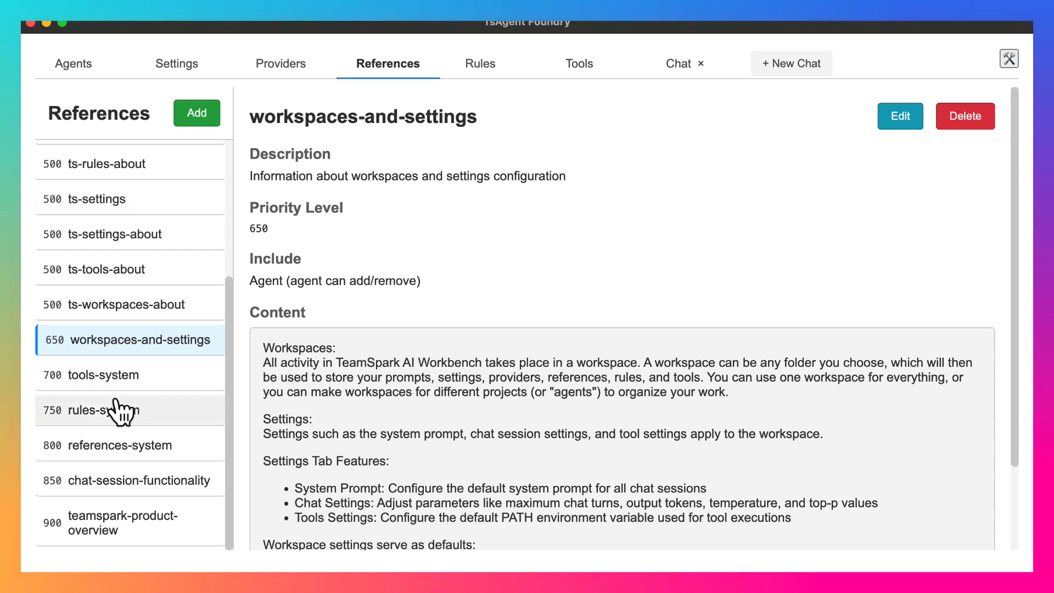
{"action": "scroll", "coordinate": [113, 404], "scroll_direction": "up", "scroll_amount": 4}
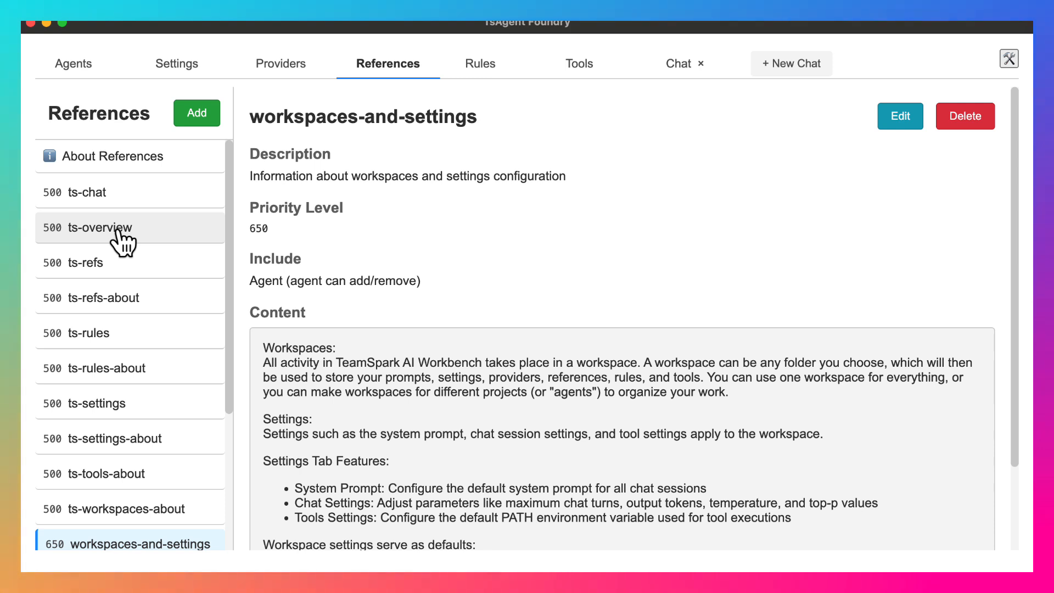
{"action": "left_click", "coordinate": [477, 66]}
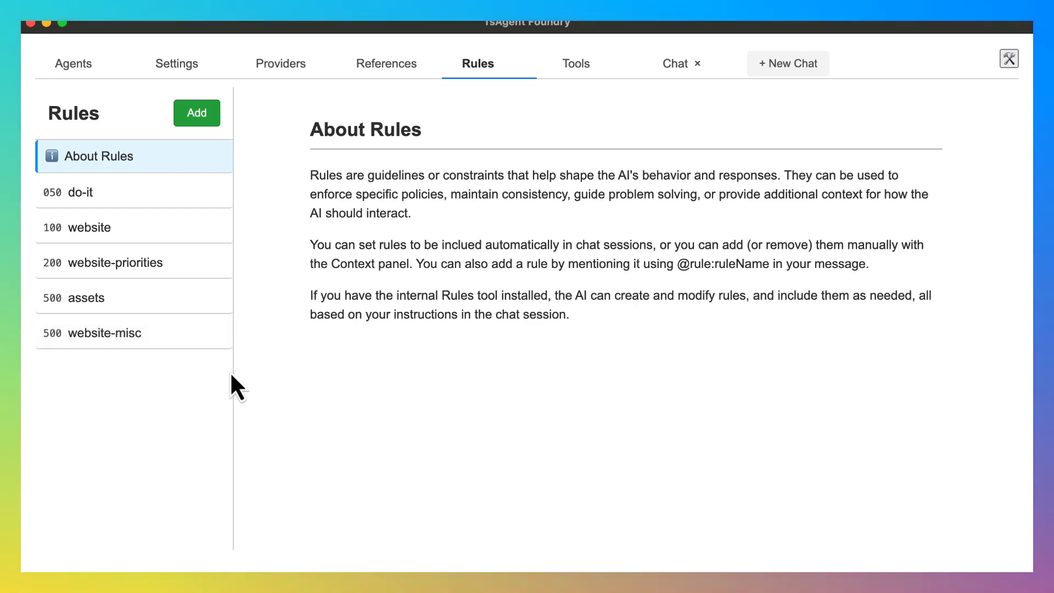
Step: Inspect the filesystem server's configuration and its default Tool Enabled options, leaving the configuration without saving
{"action": "left_click", "coordinate": [571, 66]}
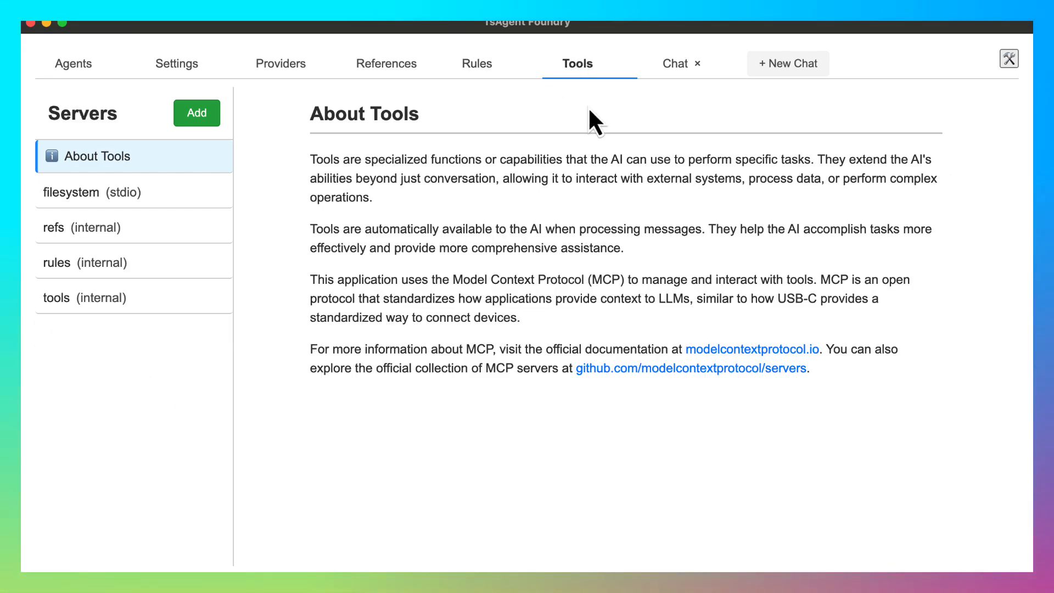
{"action": "left_click", "coordinate": [71, 194]}
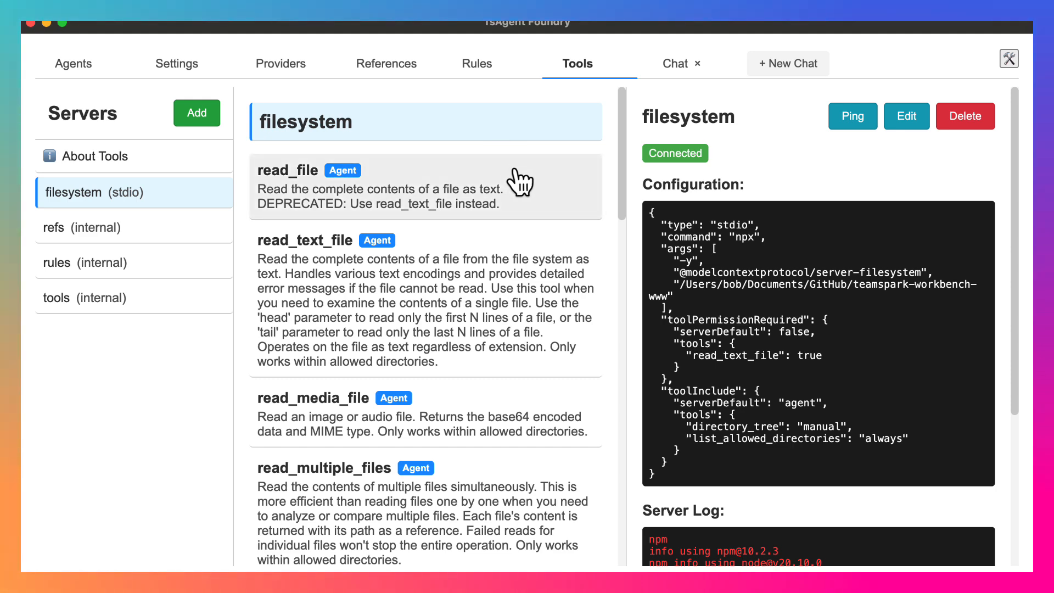
{"action": "left_click", "coordinate": [925, 118]}
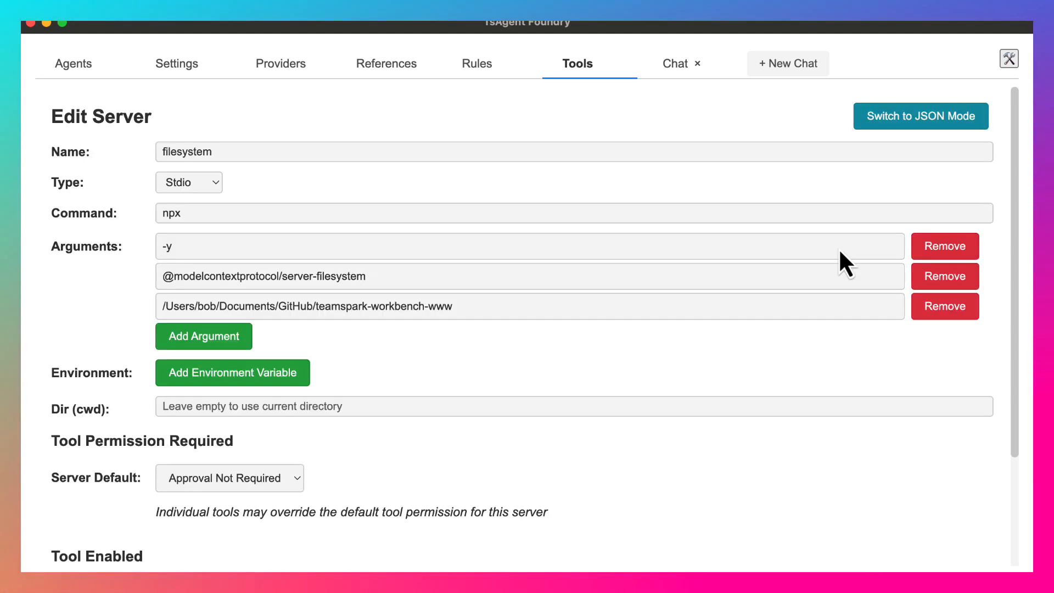
{"action": "scroll", "coordinate": [418, 369], "scroll_direction": "down", "scroll_amount": 3}
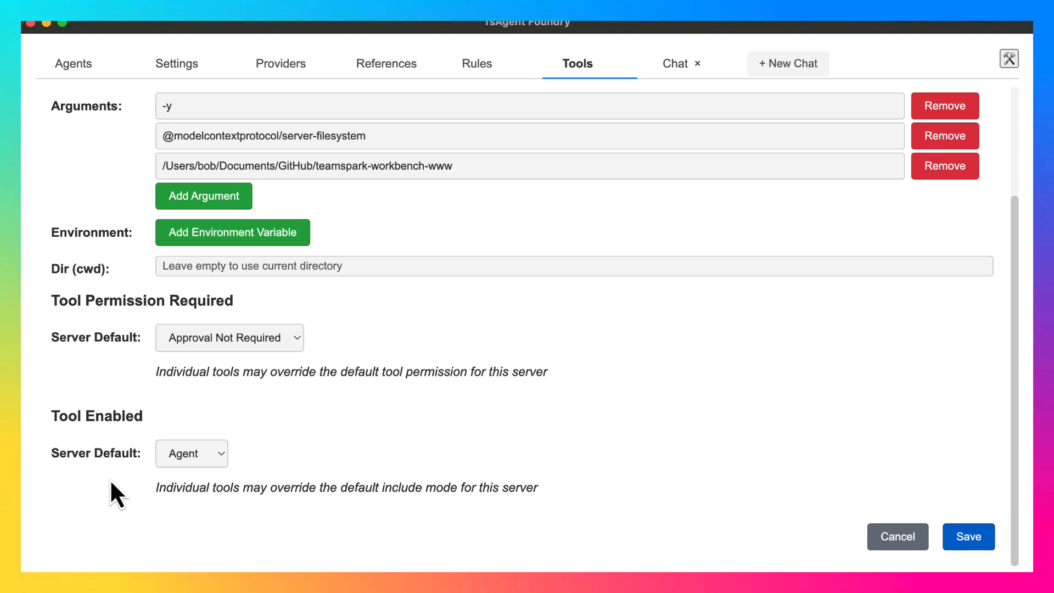
{"action": "left_click", "coordinate": [192, 453]}
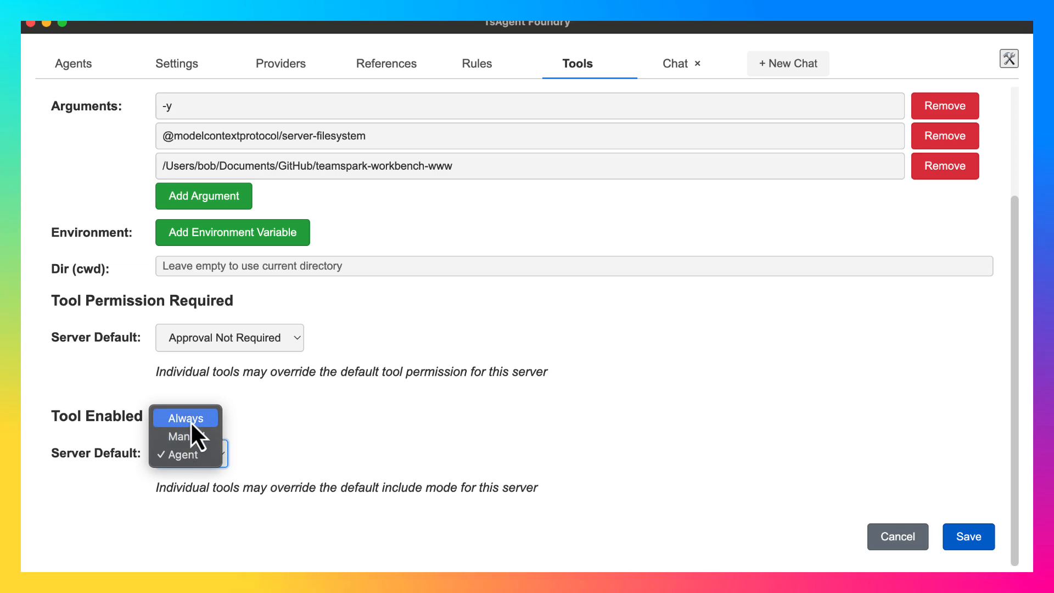
{"action": "left_click", "coordinate": [543, 401]}
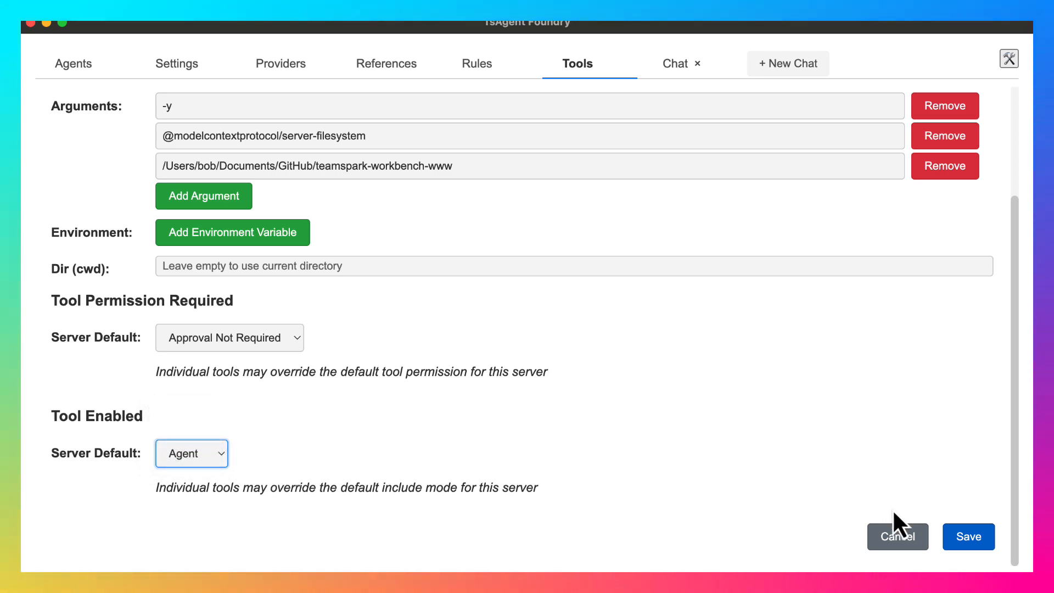
{"action": "left_click", "coordinate": [922, 539]}
Step: Inspect the read_file tool's Tool Include options and look through the filesystem server's other tools
{"action": "left_click", "coordinate": [414, 214]}
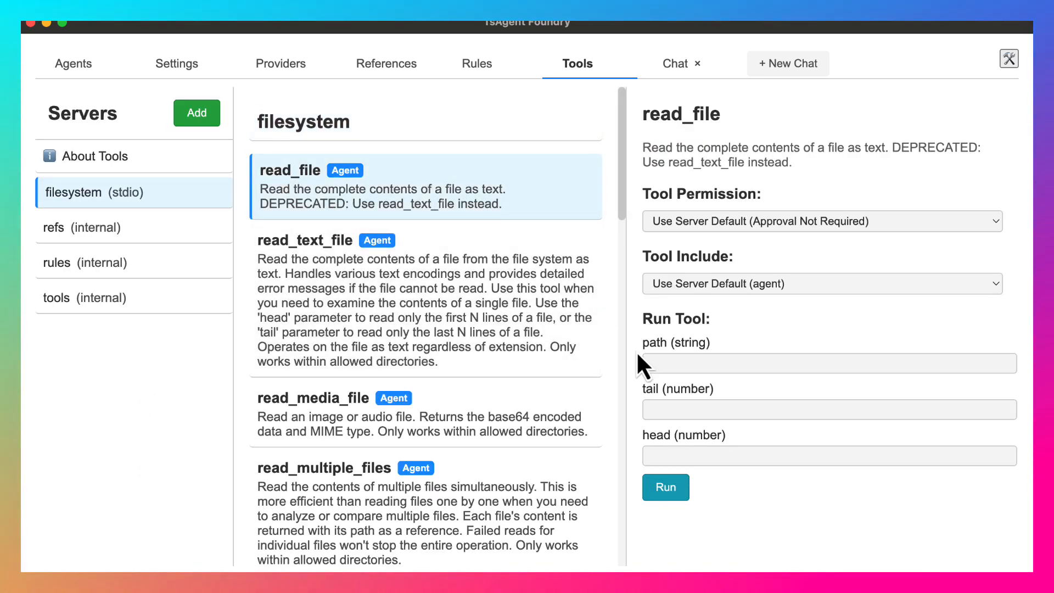
{"action": "left_click", "coordinate": [685, 283]}
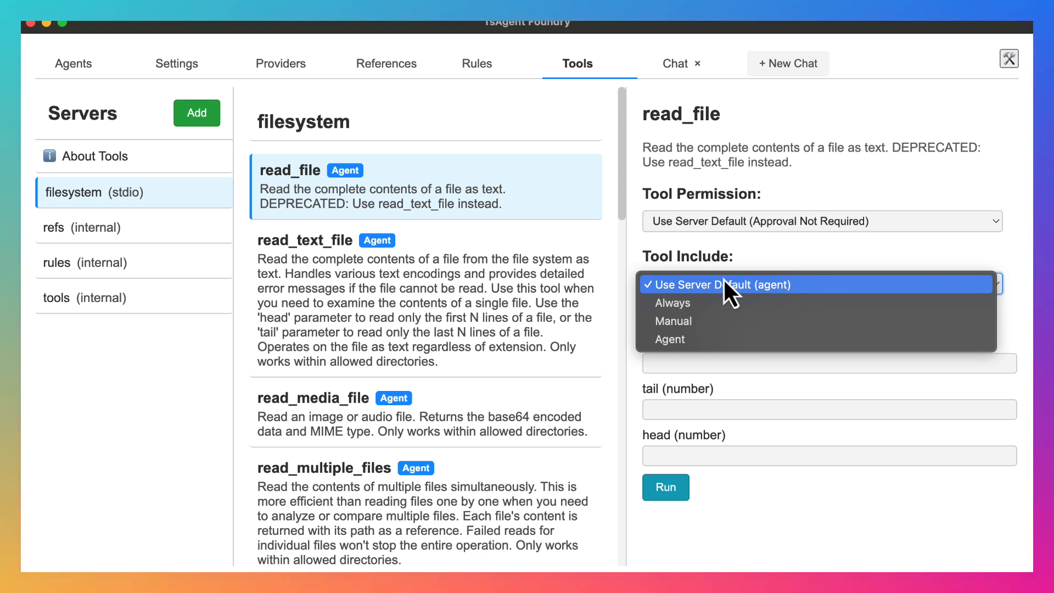
{"action": "left_click", "coordinate": [550, 248]}
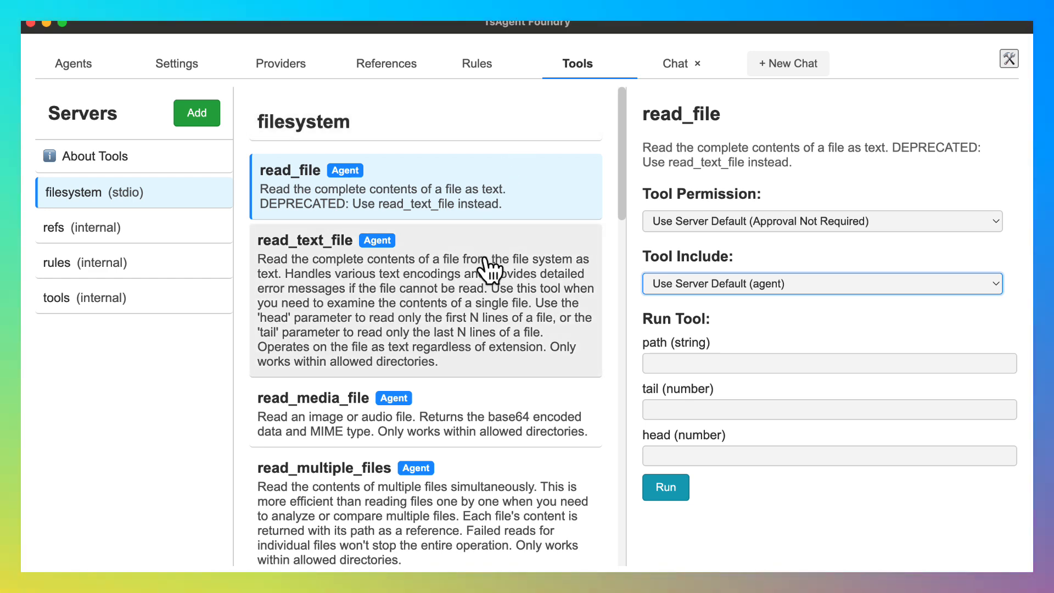
{"action": "scroll", "coordinate": [477, 313], "scroll_direction": "down", "scroll_amount": 6}
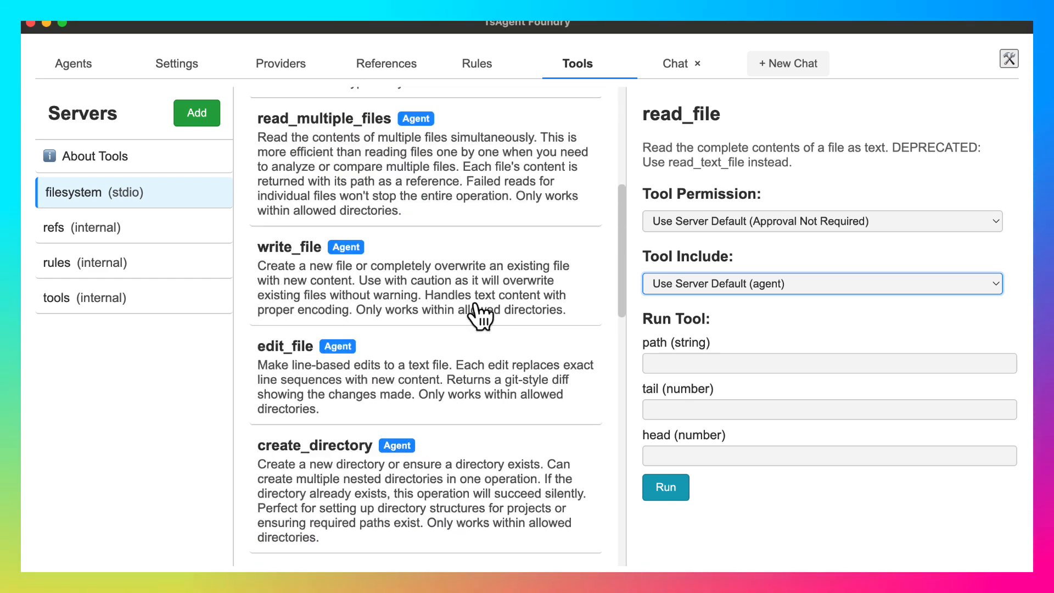
{"action": "scroll", "coordinate": [477, 313], "scroll_direction": "up", "scroll_amount": 8}
Step: View the details of the website rule, including its priority level and include mode
{"action": "left_click", "coordinate": [477, 65]}
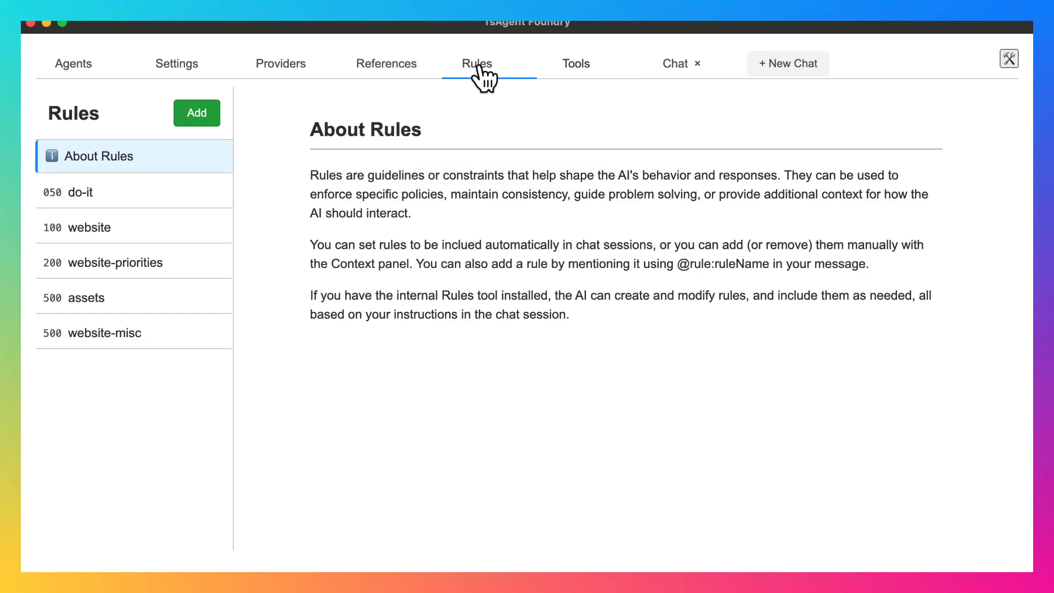
{"action": "left_click", "coordinate": [77, 231]}
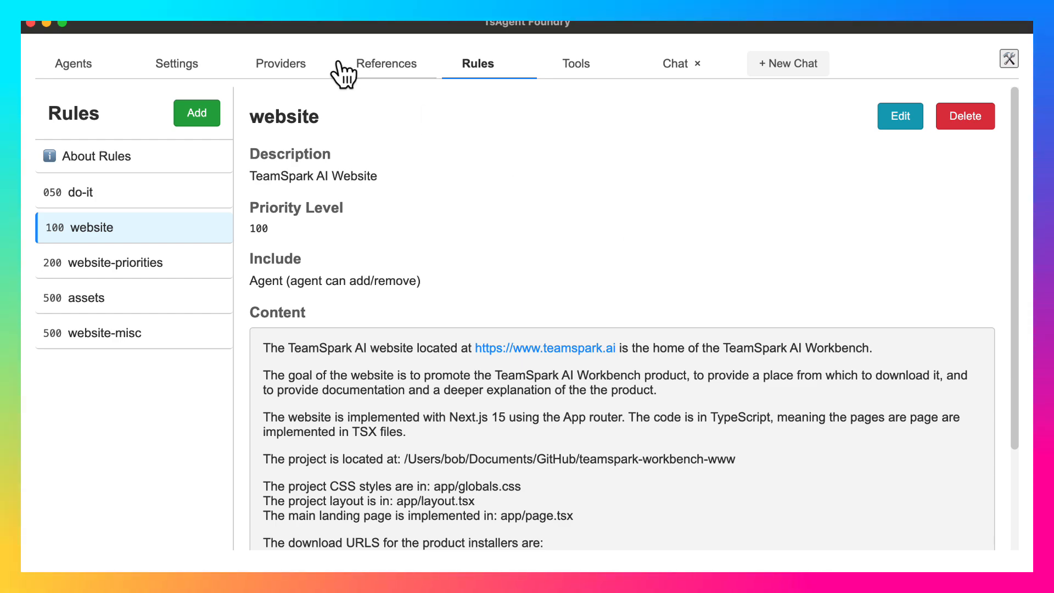
Step: Review the agent's default chat settings down to the Agent Context Selection options
{"action": "left_click", "coordinate": [181, 65]}
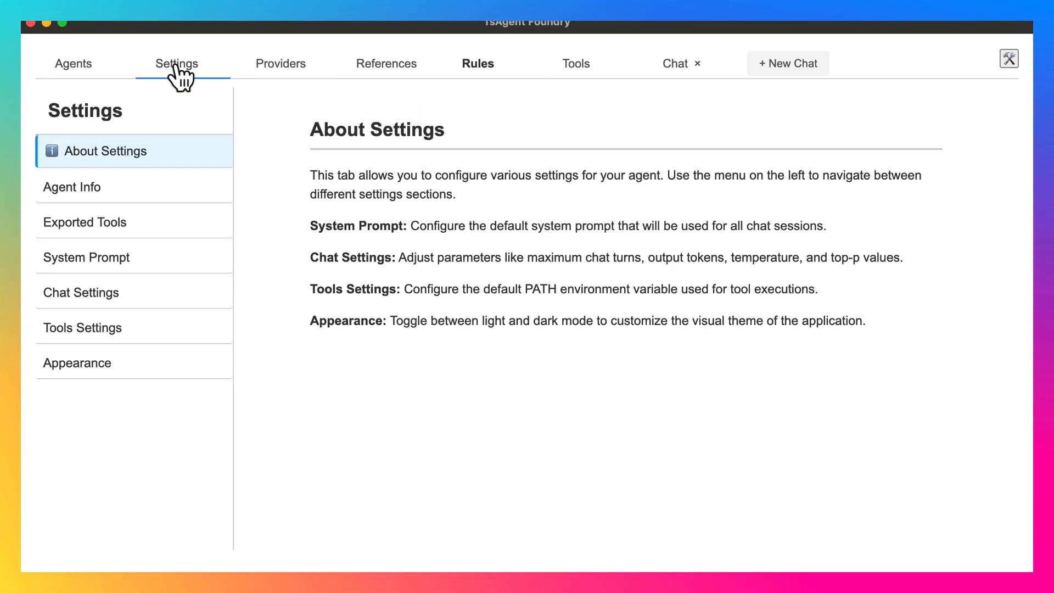
{"action": "left_click", "coordinate": [88, 296]}
{"action": "scroll", "coordinate": [637, 341], "scroll_direction": "down", "scroll_amount": 5}
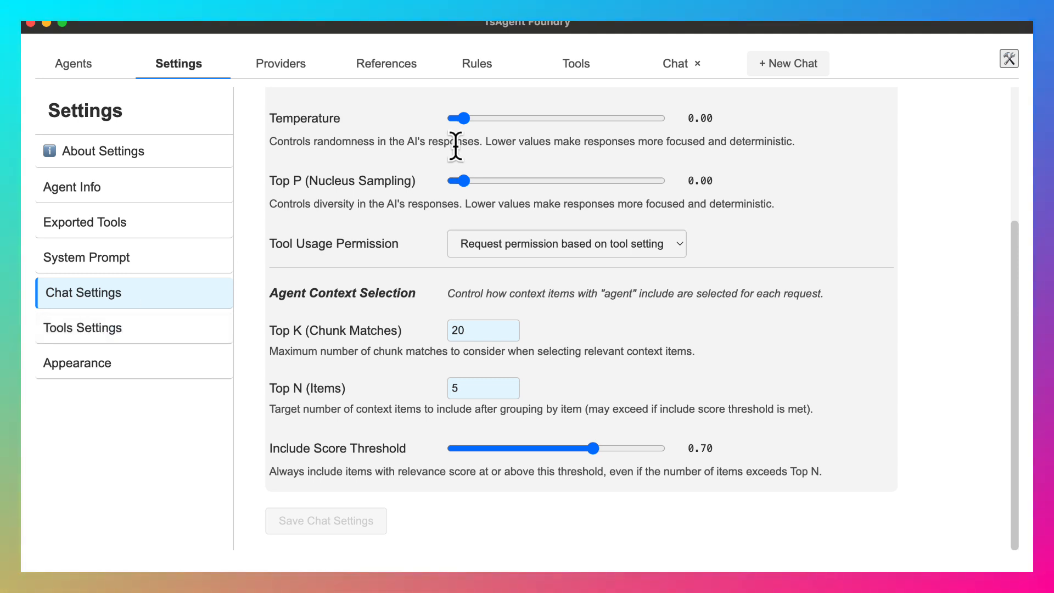
Step: Review the open chat session's own settings, including its Agent Context Selection options
{"action": "left_click", "coordinate": [673, 65]}
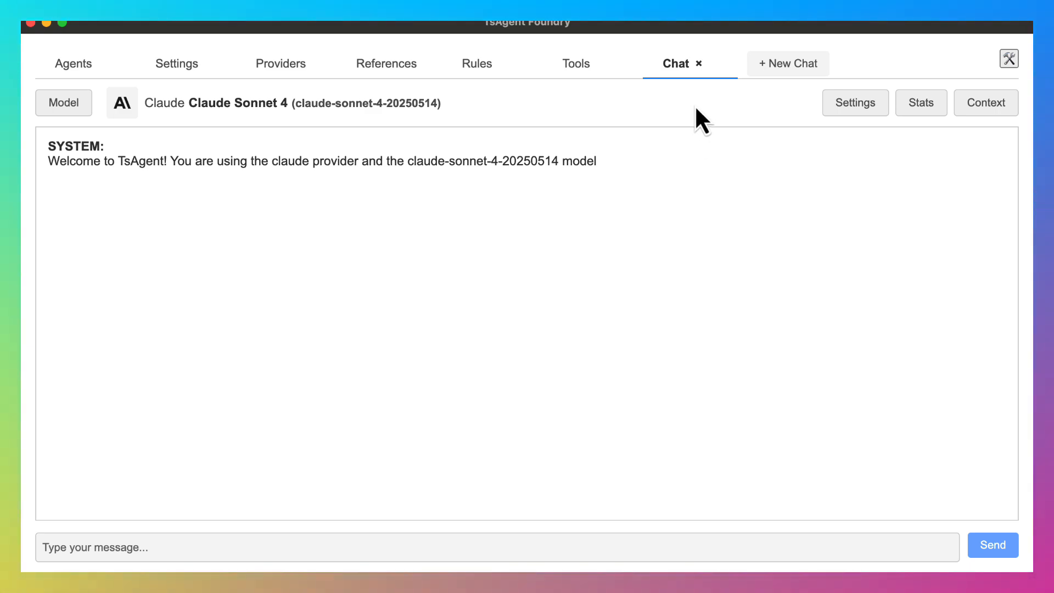
{"action": "left_click", "coordinate": [854, 110]}
{"action": "scroll", "coordinate": [530, 236], "scroll_direction": "down", "scroll_amount": 5}
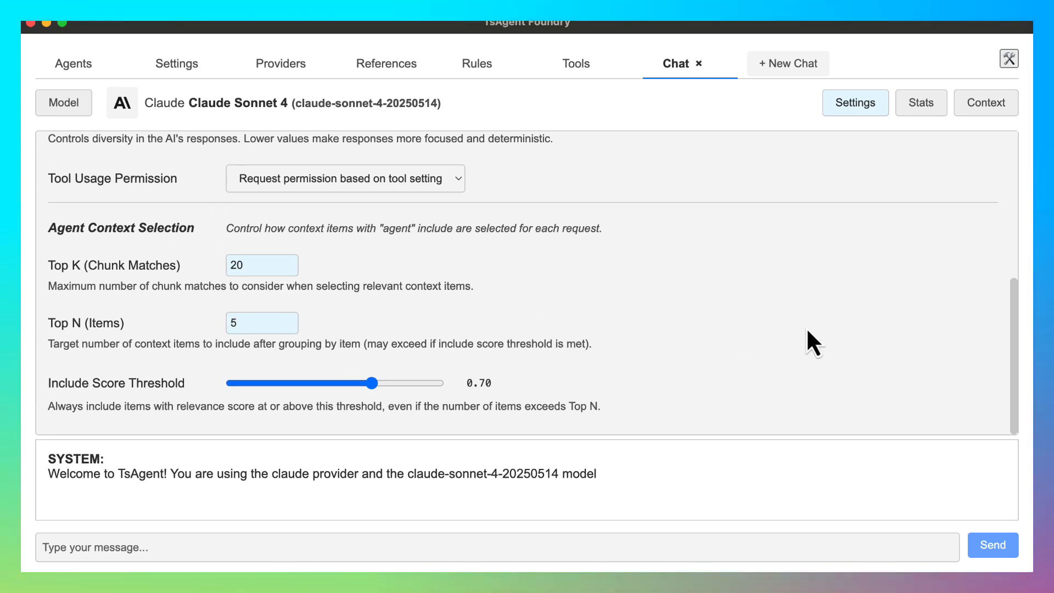
{"action": "scroll", "coordinate": [807, 329], "scroll_direction": "up", "scroll_amount": 5}
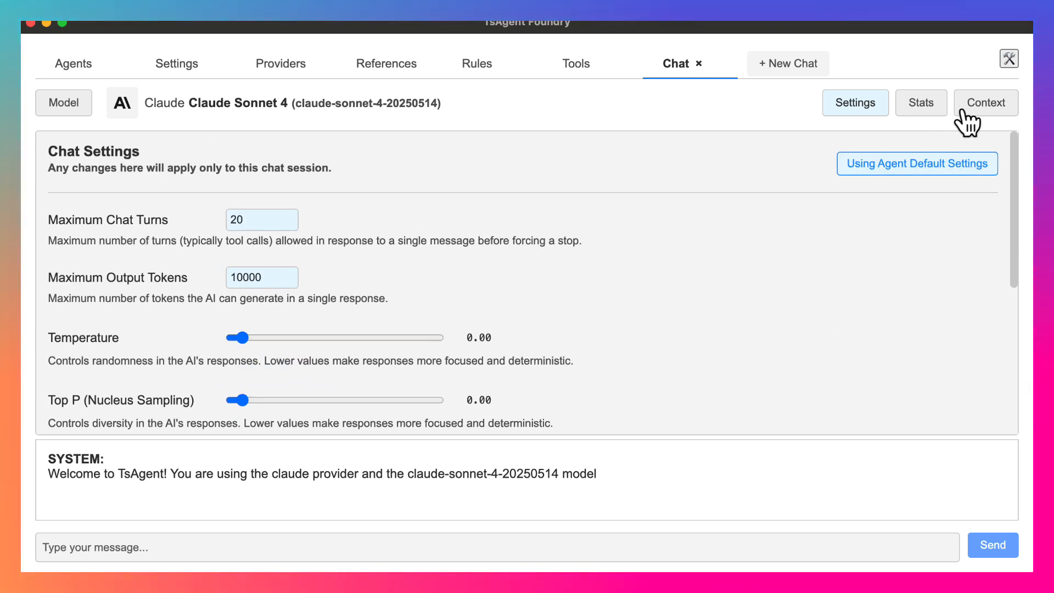
Step: Show the chat session's active context and expand the active filesystem tools
{"action": "left_click", "coordinate": [980, 107]}
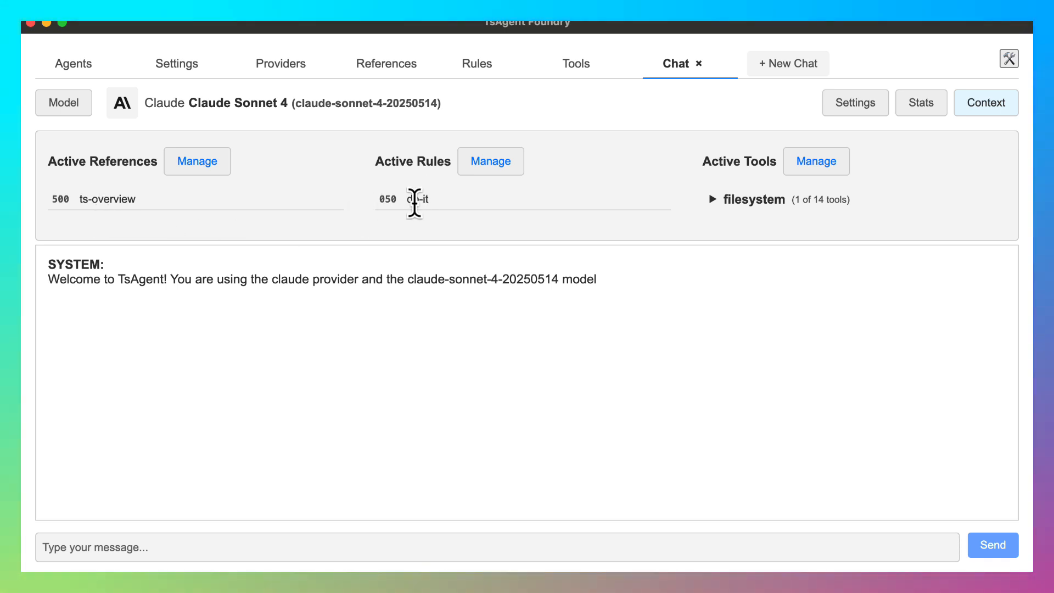
{"action": "left_click", "coordinate": [713, 200]}
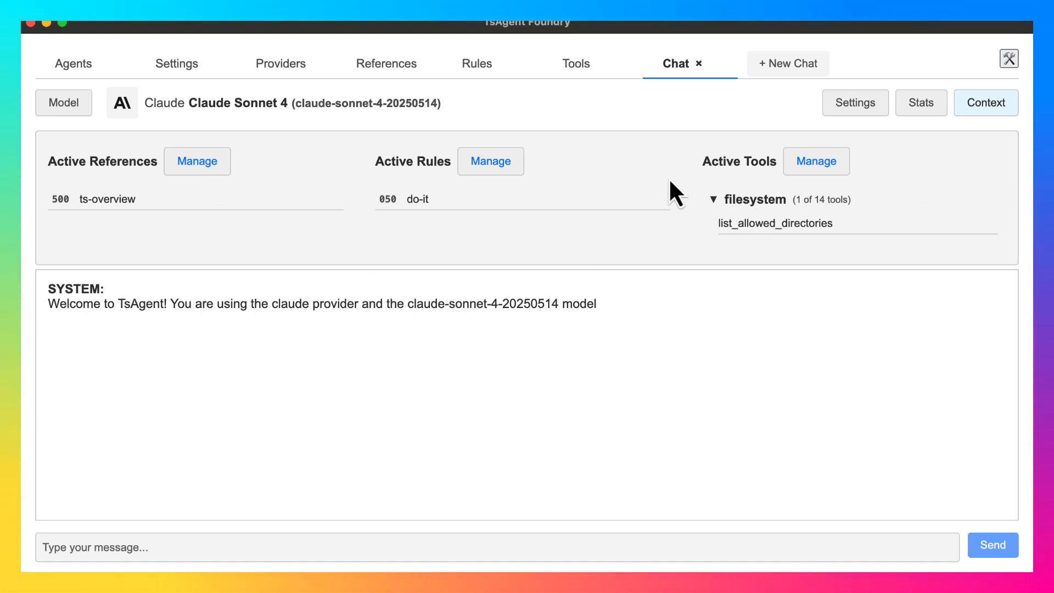
Step: Add the ts-refs reference to the chat session's context and remove it again
{"action": "left_click", "coordinate": [199, 162]}
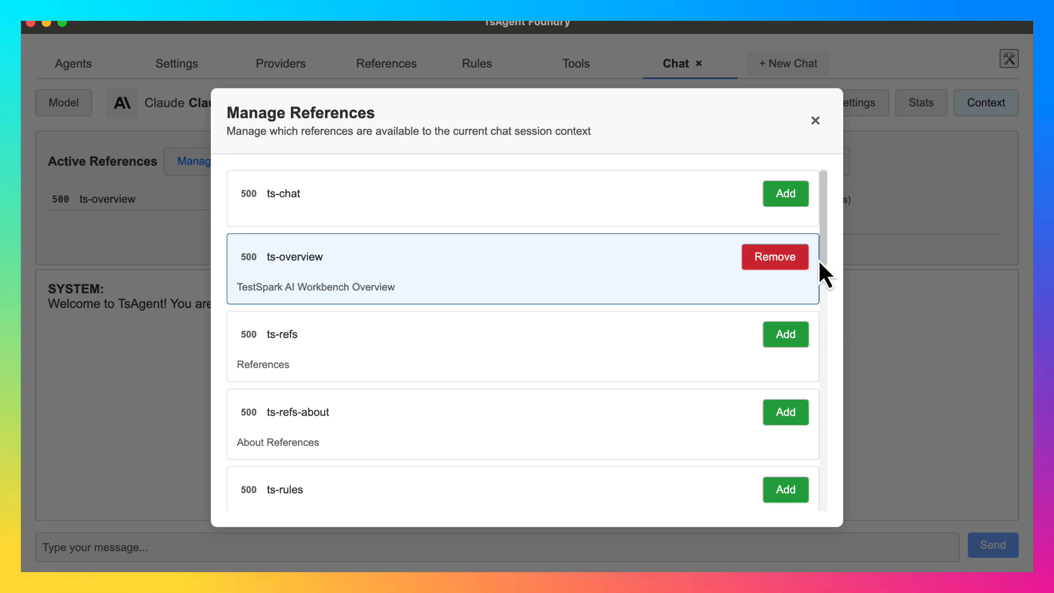
{"action": "left_click", "coordinate": [795, 332]}
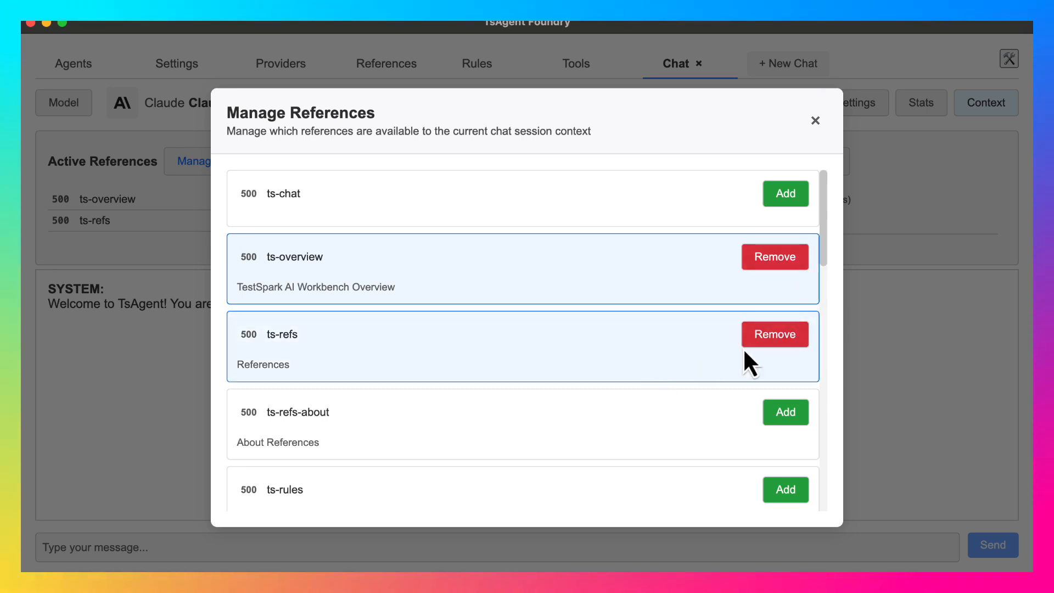
{"action": "left_click", "coordinate": [788, 346]}
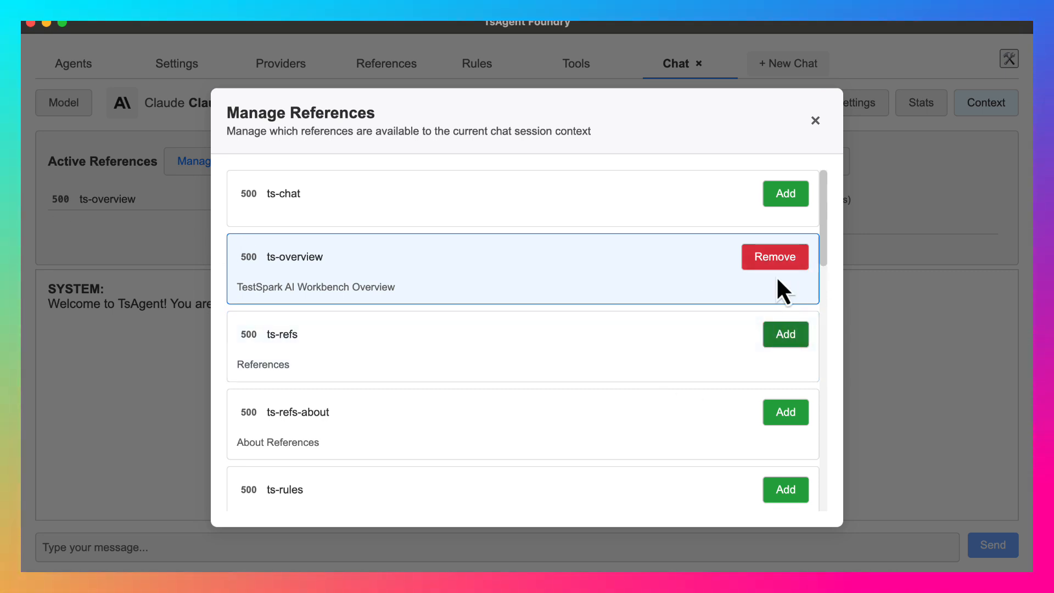
{"action": "left_click", "coordinate": [815, 121]}
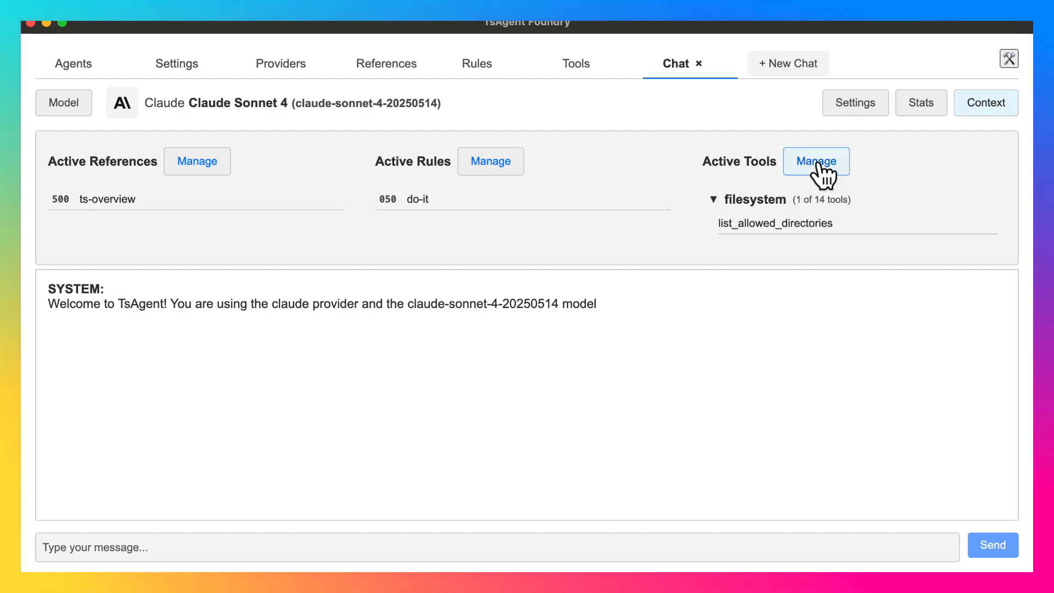
Step: Browse the refs tools available to the chat session without adding any, and hide the context details
{"action": "left_click", "coordinate": [817, 162]}
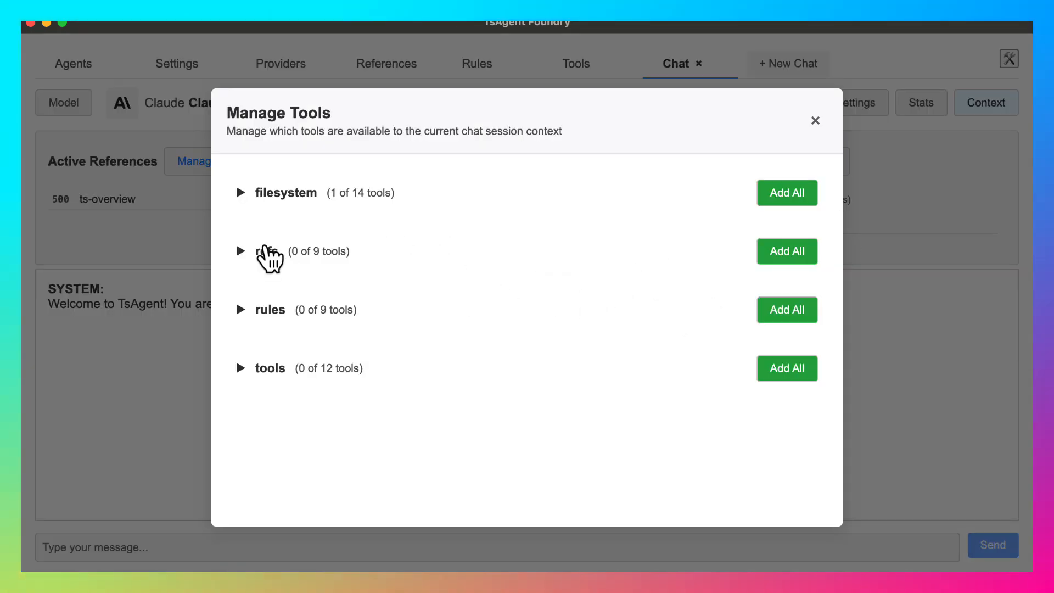
{"action": "left_click", "coordinate": [266, 251]}
{"action": "scroll", "coordinate": [486, 327], "scroll_direction": "down", "scroll_amount": 5}
{"action": "scroll", "coordinate": [487, 327], "scroll_direction": "up", "scroll_amount": 5}
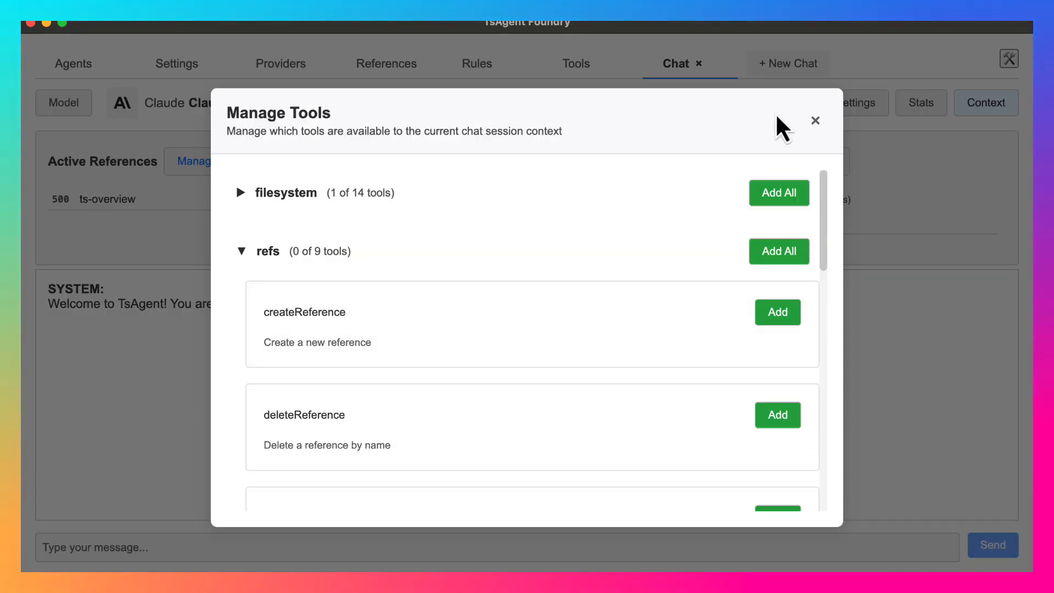
{"action": "left_click", "coordinate": [815, 121]}
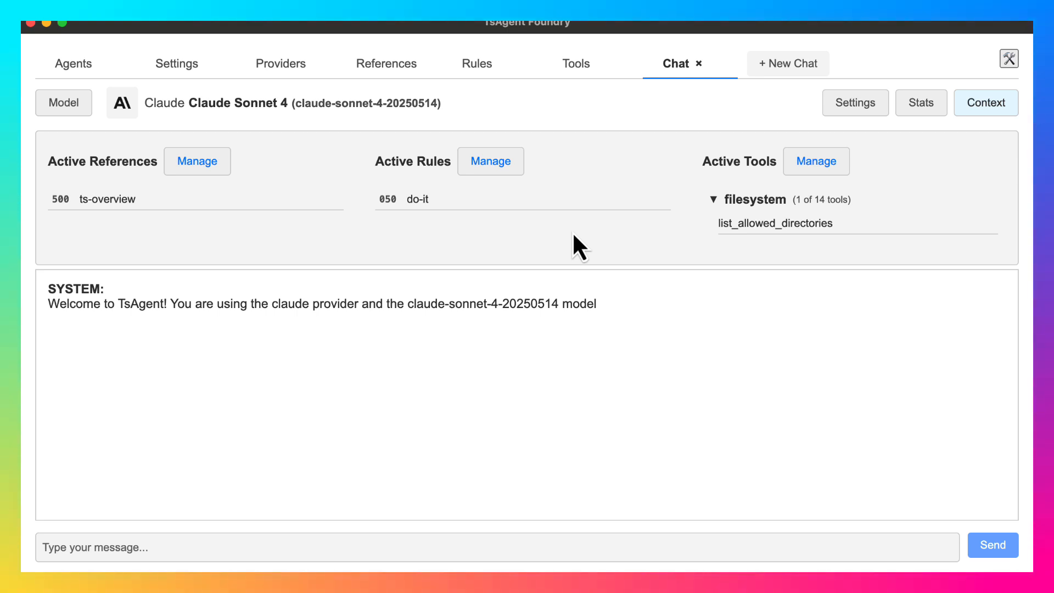
{"action": "left_click", "coordinate": [965, 110]}
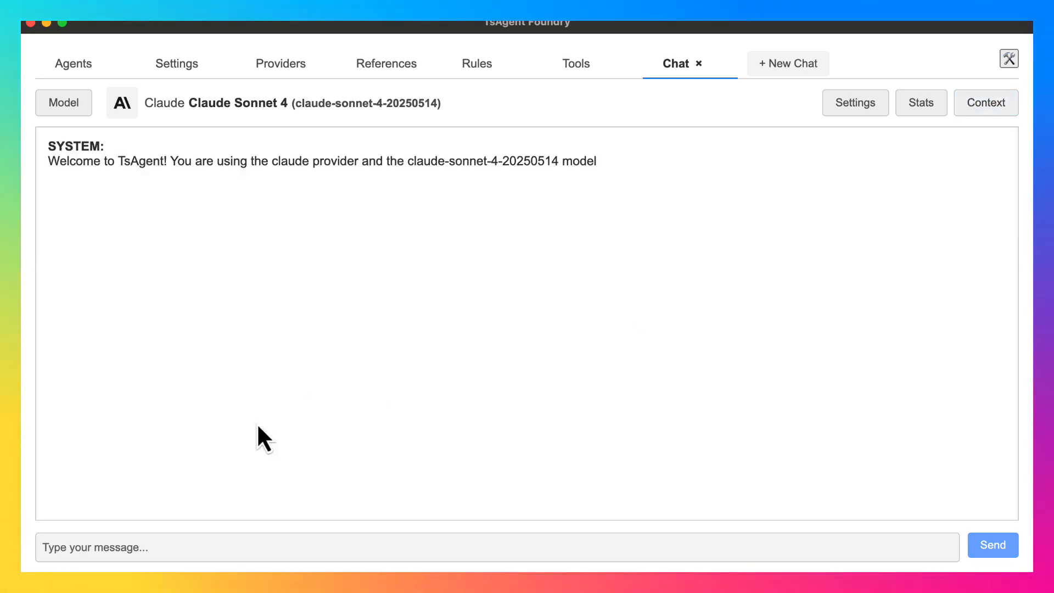
Step: Send the chat message "what directories can you see"
{"action": "left_click", "coordinate": [212, 545]}
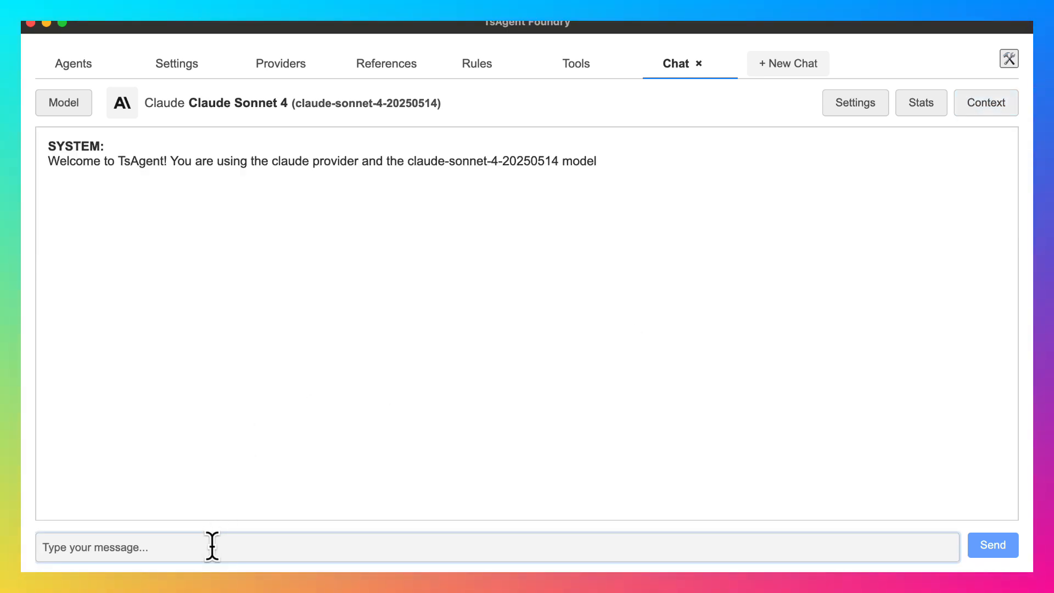
{"action": "type", "text": "what direc"}
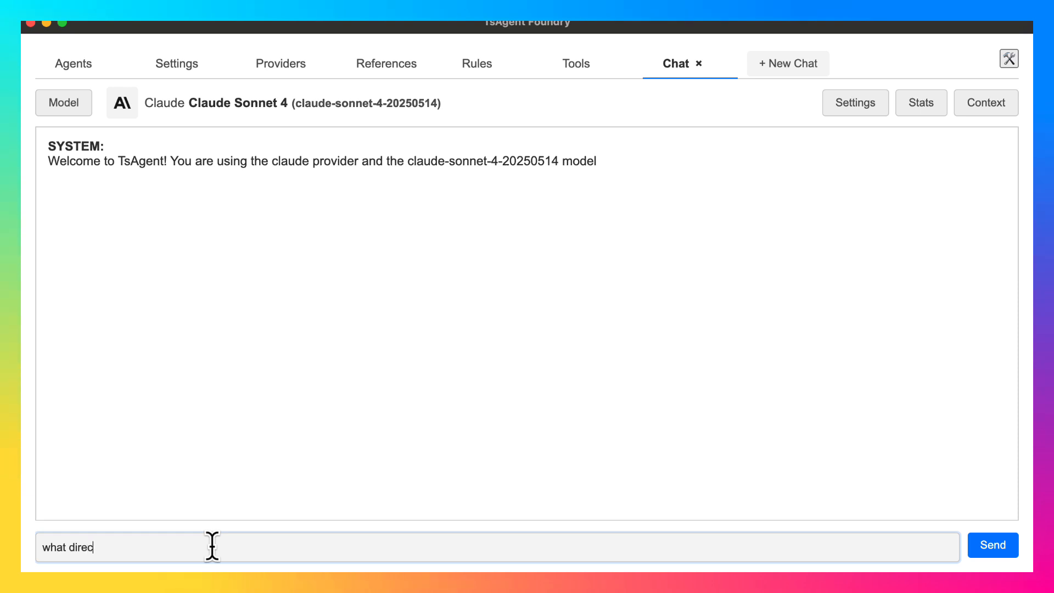
{"action": "type", "text": "tories can you "}
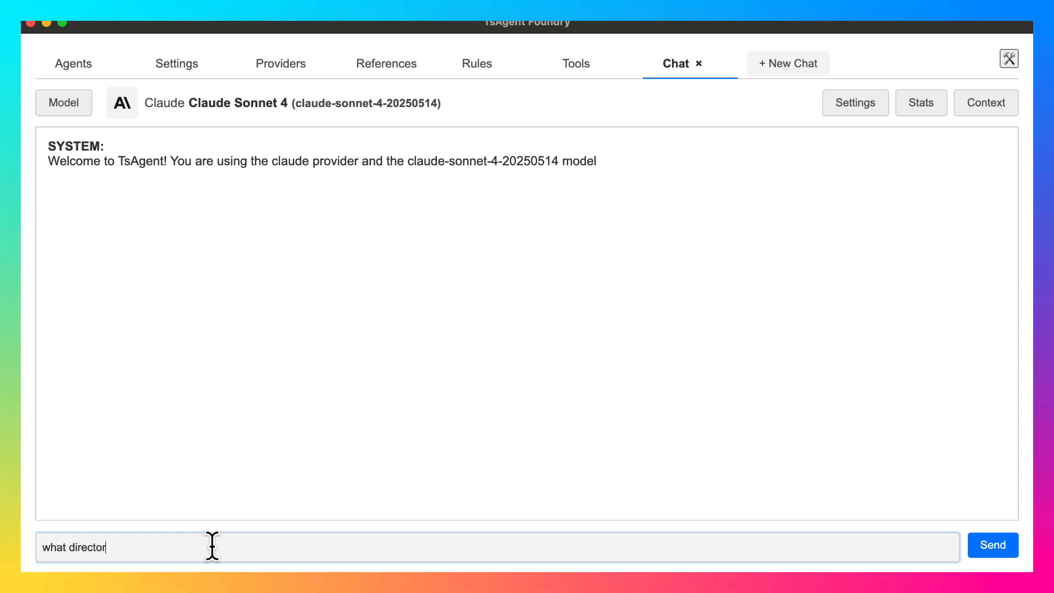
{"action": "type", "text": "see"}
{"action": "key", "text": "Return"}
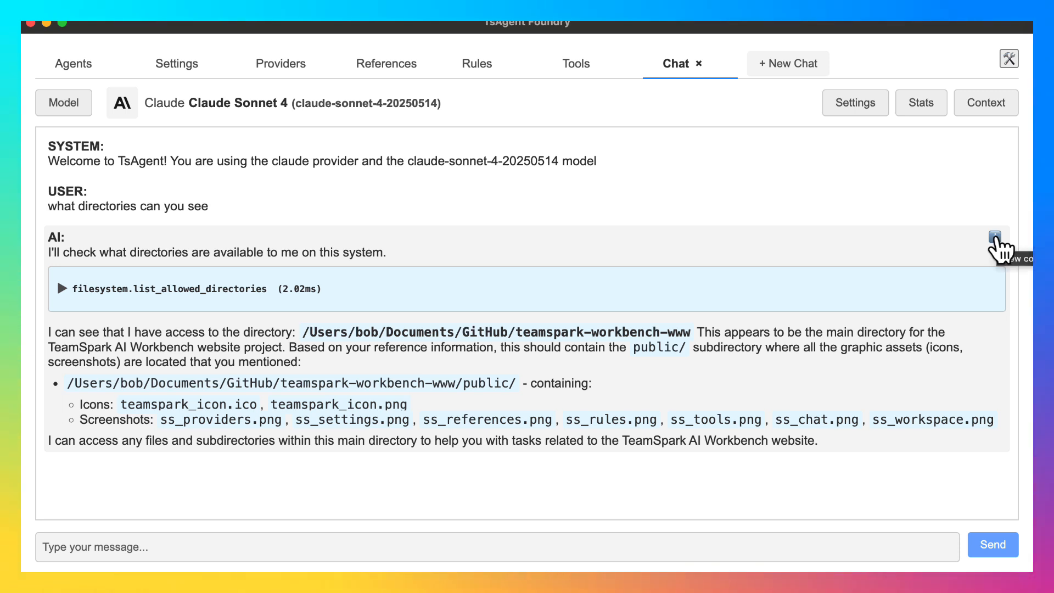
Step: Open the request context of the AI's response to examine the references, rules and tools it used
{"action": "left_click", "coordinate": [995, 239]}
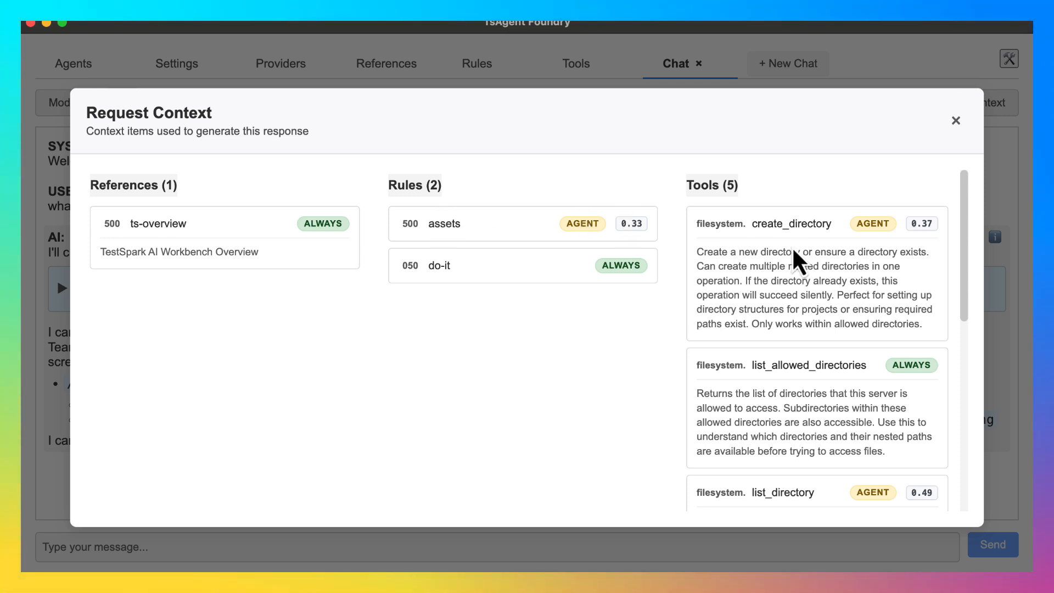
Step: Look through the tools listed in the directories response's request context and close it
{"action": "scroll", "coordinate": [807, 260], "scroll_direction": "down", "scroll_amount": 10}
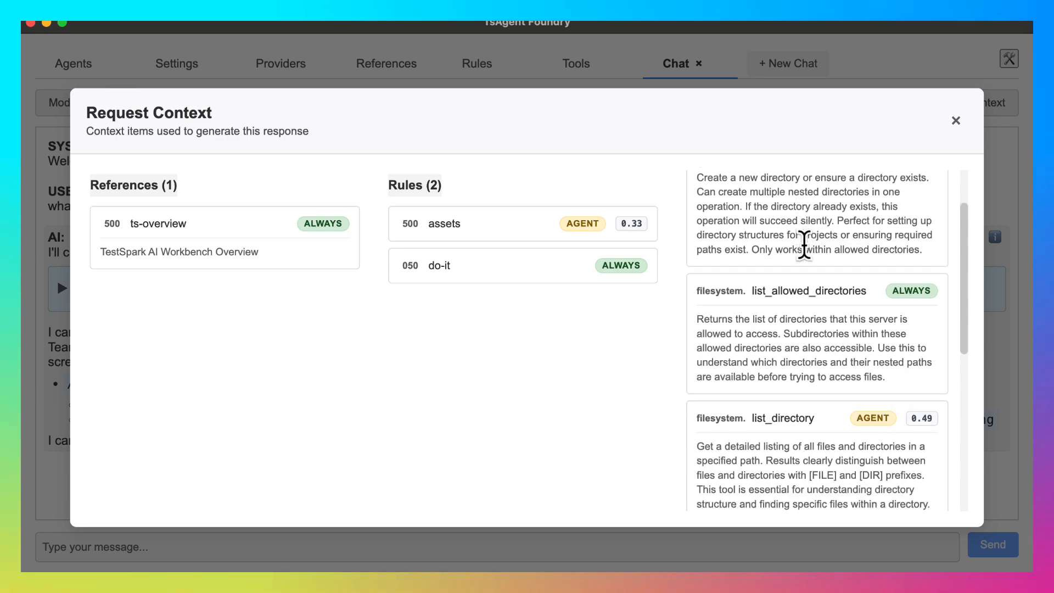
{"action": "scroll", "coordinate": [804, 244], "scroll_direction": "up", "scroll_amount": 10}
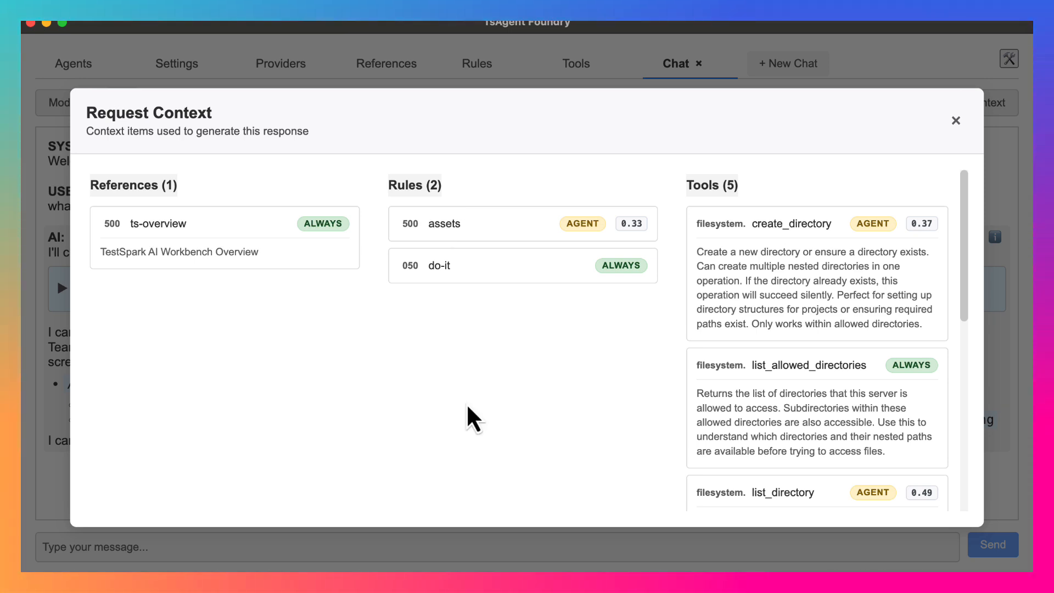
{"action": "left_click", "coordinate": [955, 122]}
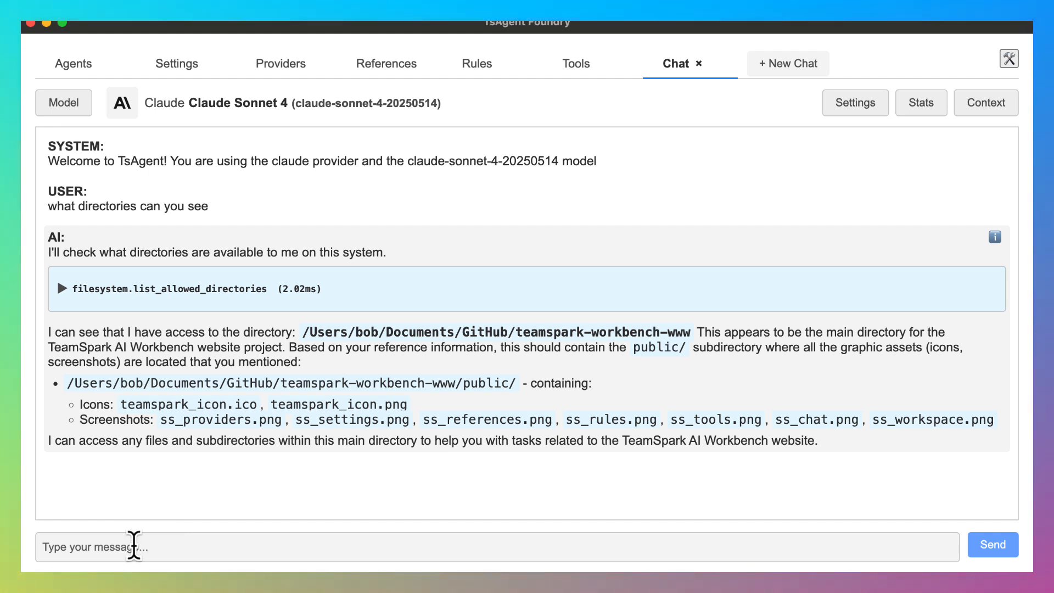
Step: Send the chat message "how do references work"
{"action": "left_click", "coordinate": [135, 547]}
{"action": "type", "text": "h"}
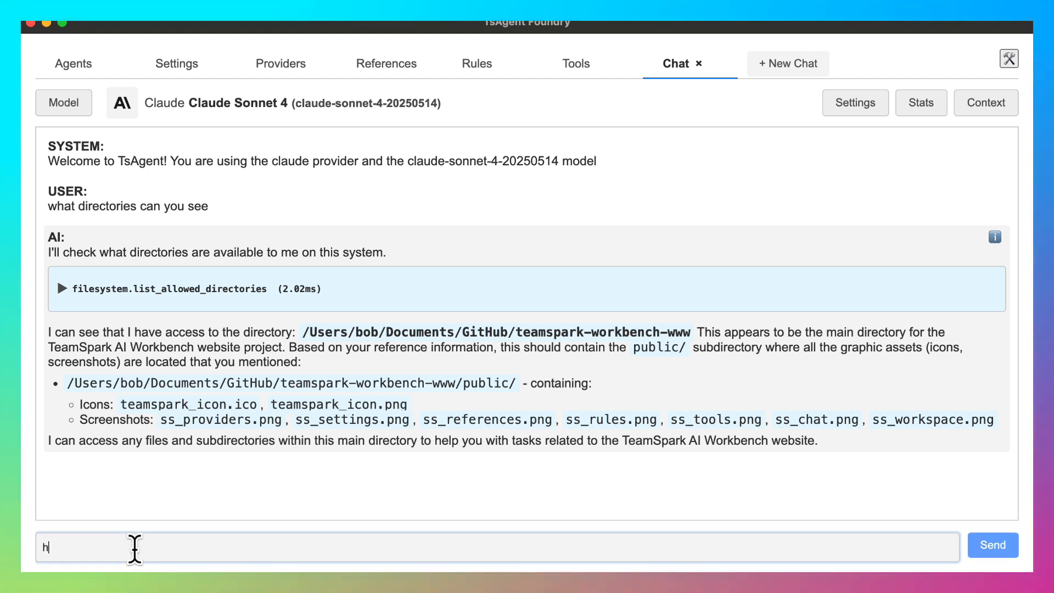
{"action": "type", "text": "ow do referen"}
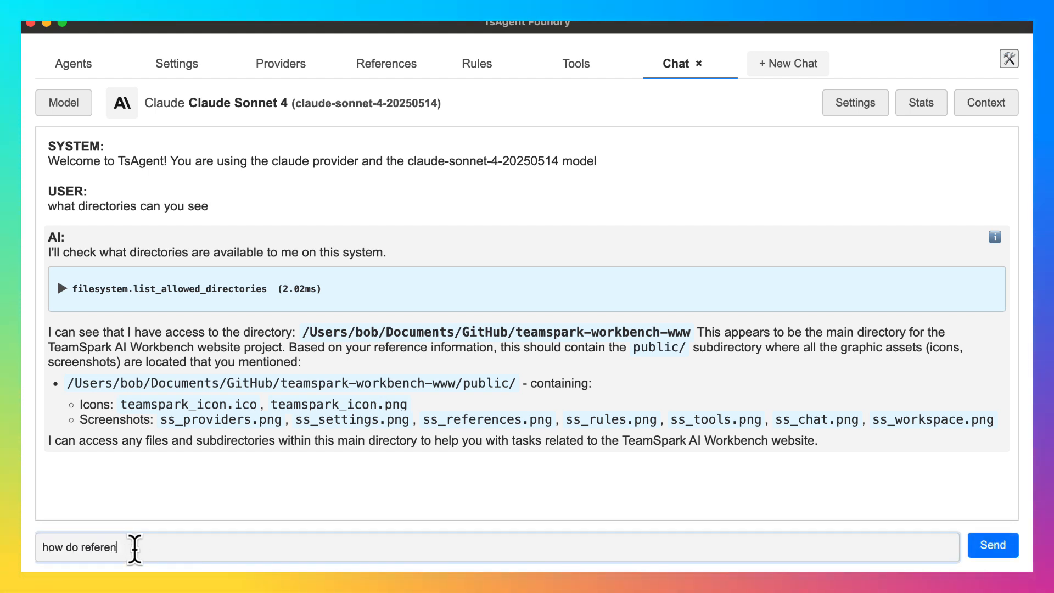
{"action": "type", "text": "ces work"}
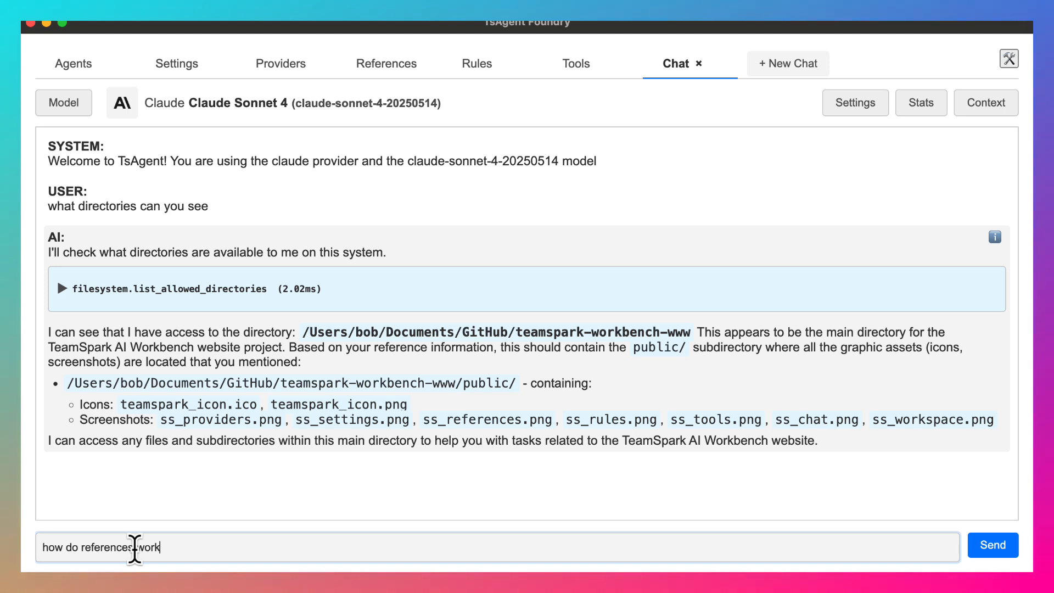
{"action": "key", "text": "Return"}
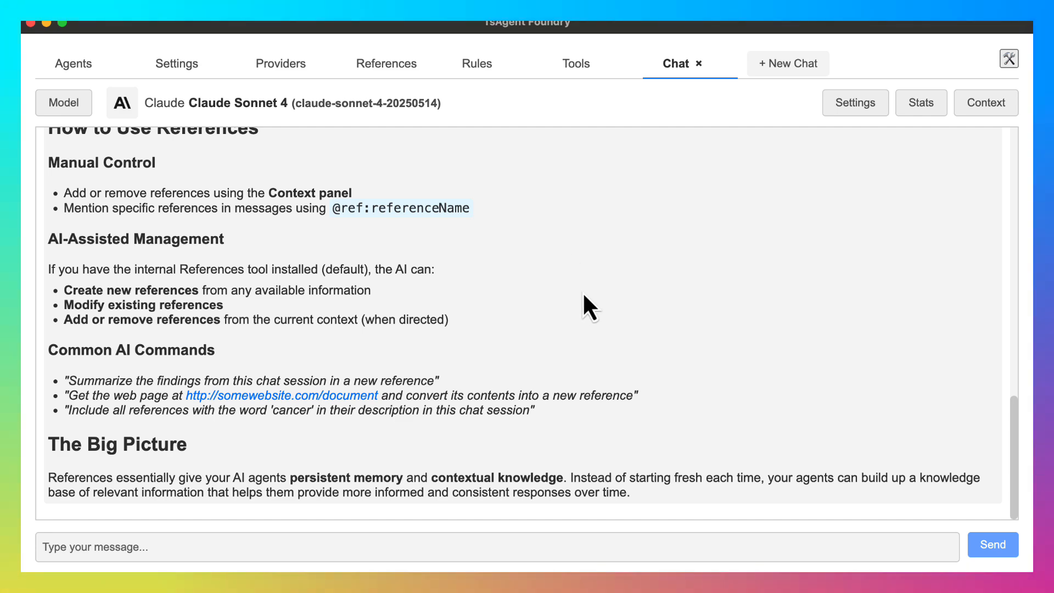
Step: Read through the AI's answer on how references work, from its introduction to the closing section
{"action": "scroll", "coordinate": [582, 292], "scroll_direction": "up", "scroll_amount": 5}
{"action": "scroll", "coordinate": [583, 294], "scroll_direction": "up", "scroll_amount": 5}
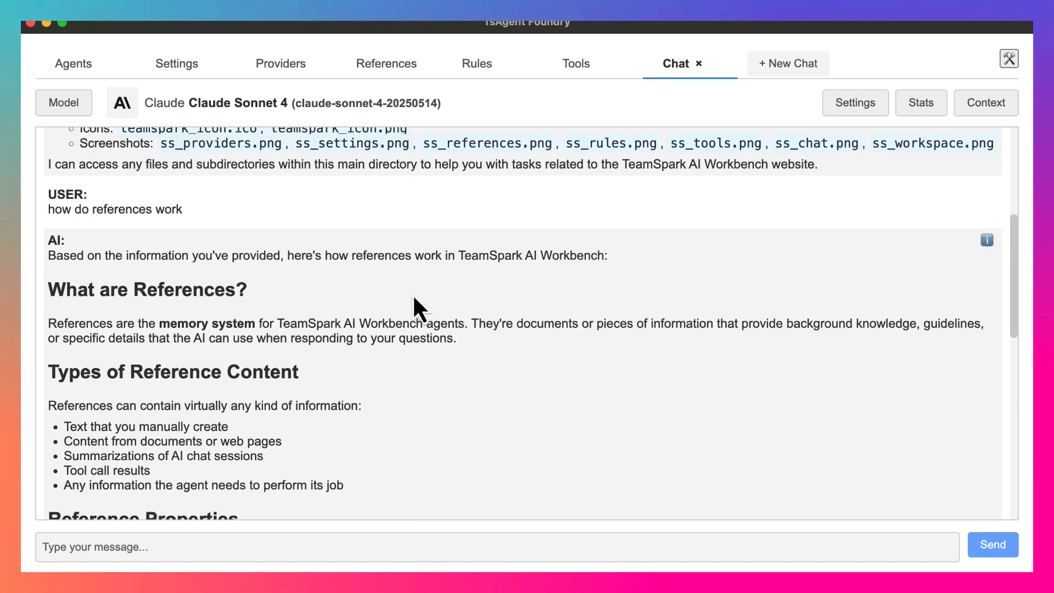
{"action": "scroll", "coordinate": [340, 336], "scroll_direction": "down", "scroll_amount": 1}
{"action": "scroll", "coordinate": [339, 337], "scroll_direction": "down", "scroll_amount": 5}
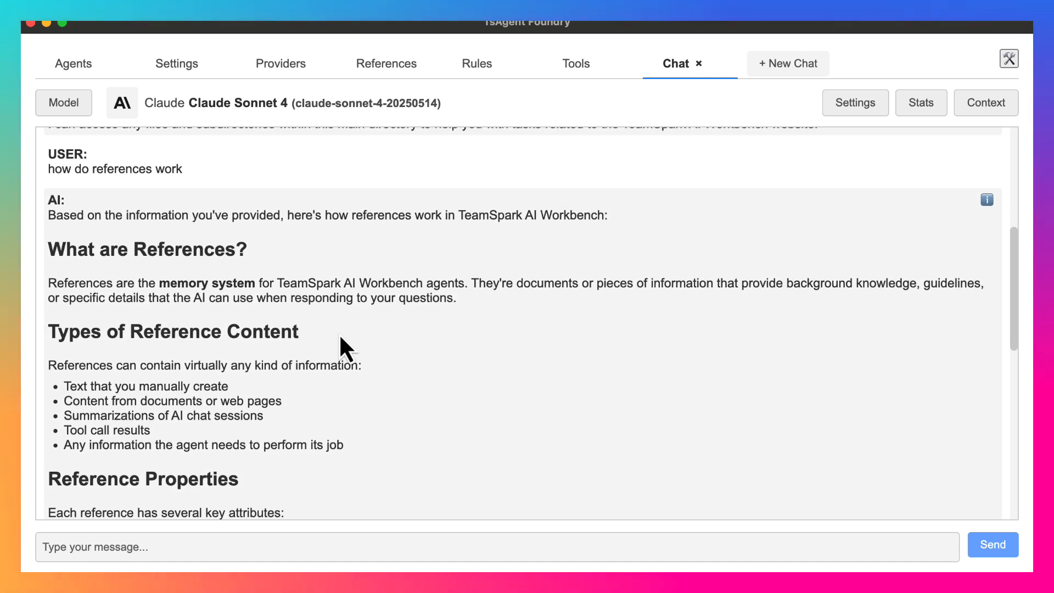
{"action": "scroll", "coordinate": [340, 336], "scroll_direction": "down", "scroll_amount": 3}
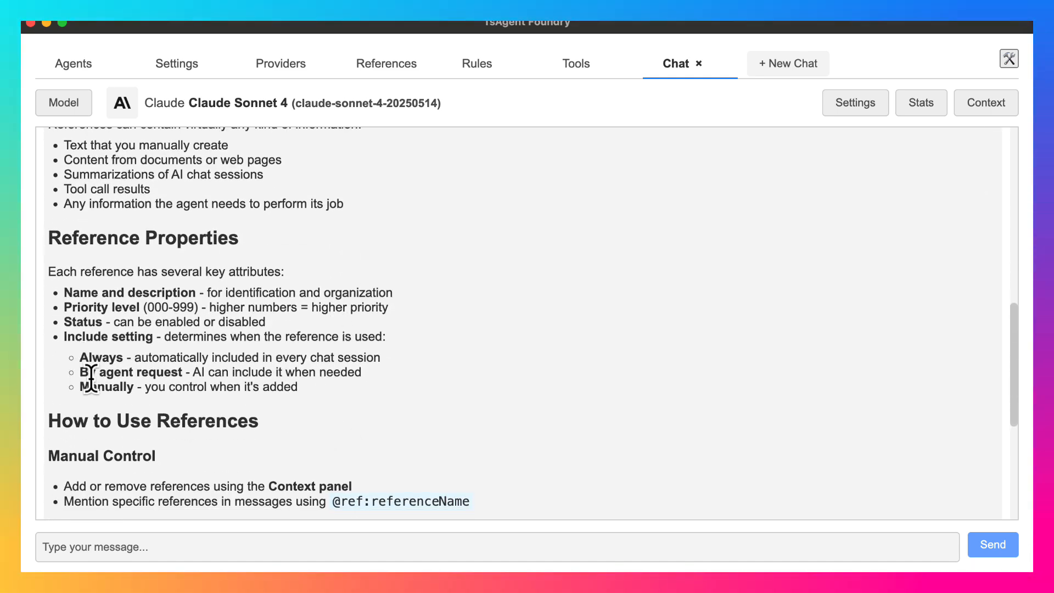
{"action": "scroll", "coordinate": [443, 371], "scroll_direction": "down", "scroll_amount": 6}
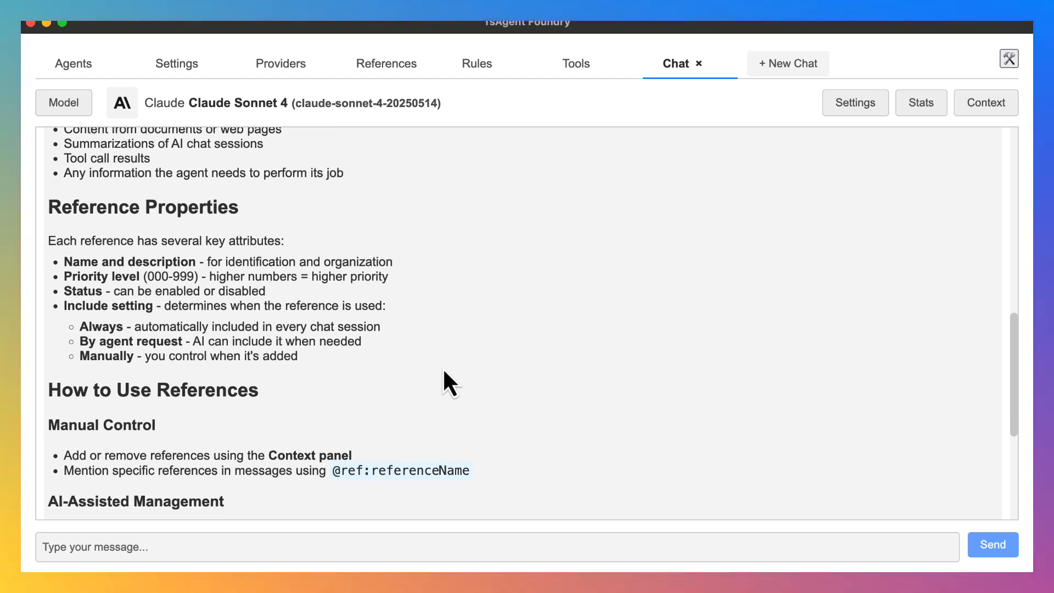
{"action": "scroll", "coordinate": [443, 382], "scroll_direction": "down", "scroll_amount": 3}
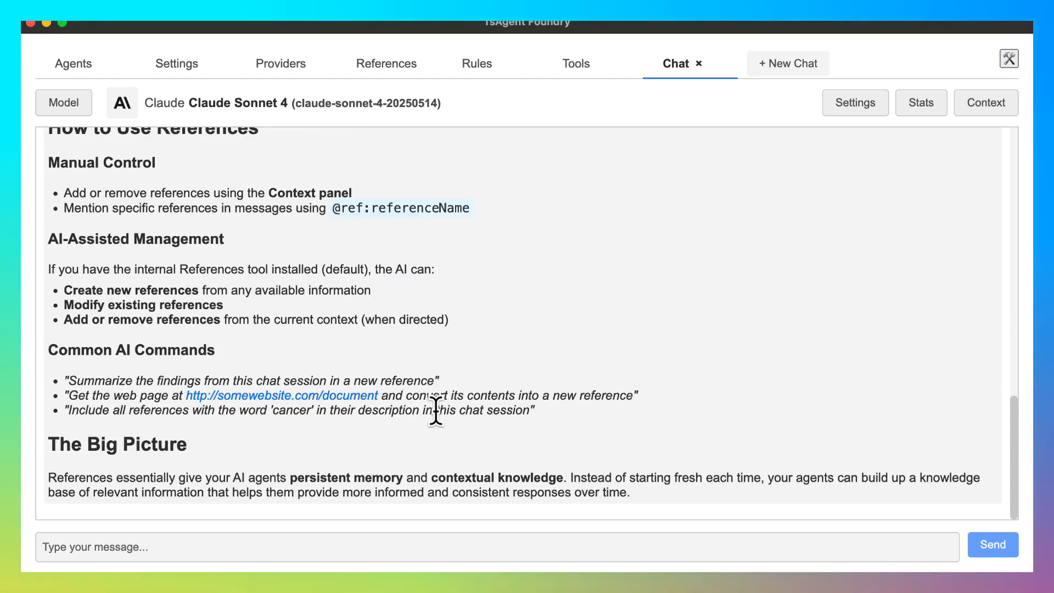
Step: Examine the references, rules and tools in the request context of the answer about references, and close it
{"action": "scroll", "coordinate": [804, 335], "scroll_direction": "up", "scroll_amount": 9}
{"action": "scroll", "coordinate": [801, 329], "scroll_direction": "up", "scroll_amount": 8}
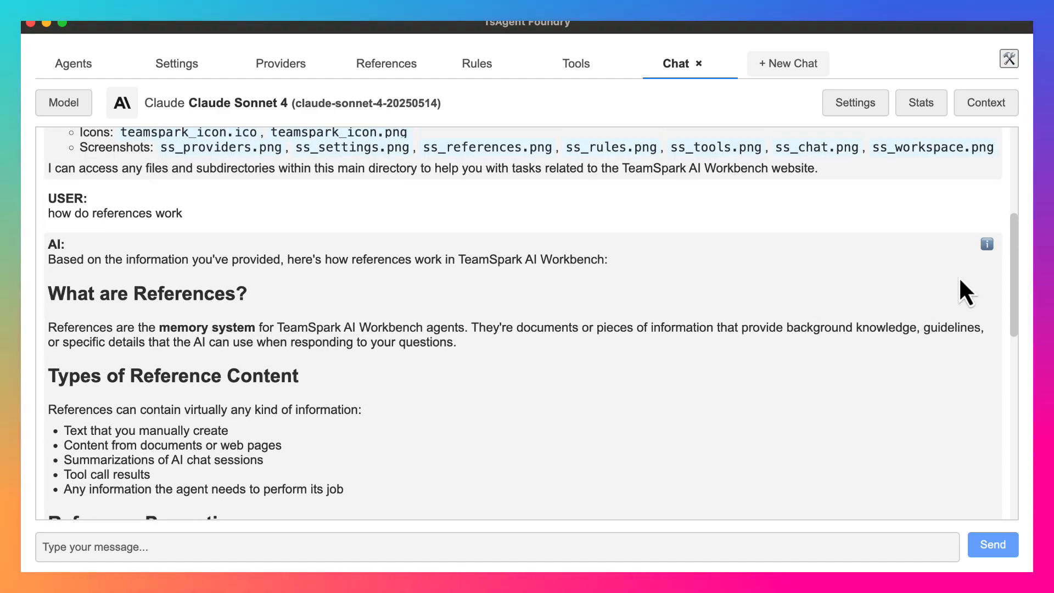
{"action": "left_click", "coordinate": [982, 245]}
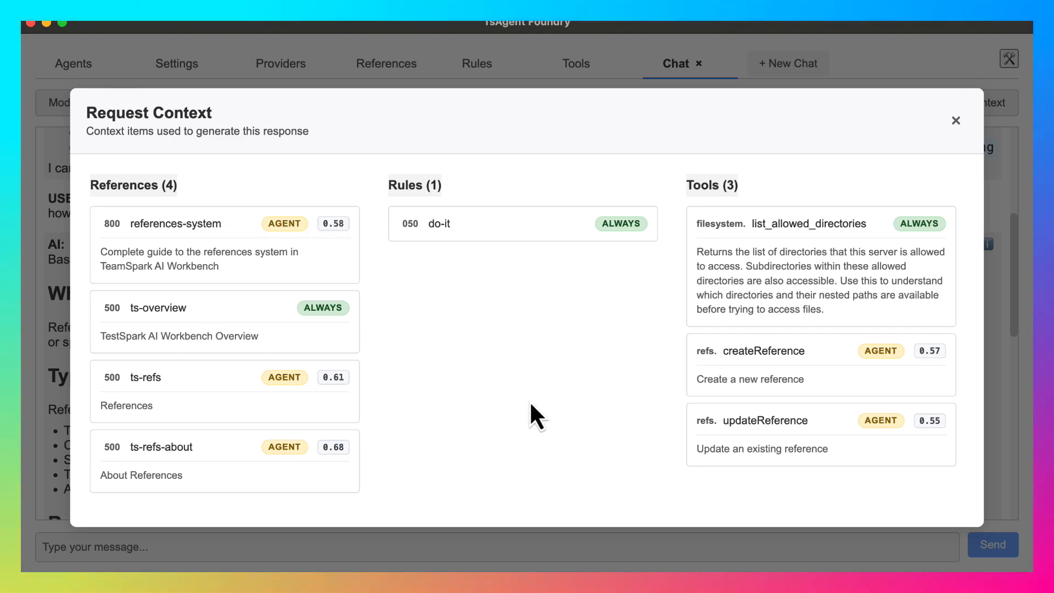
{"action": "left_click", "coordinate": [955, 120]}
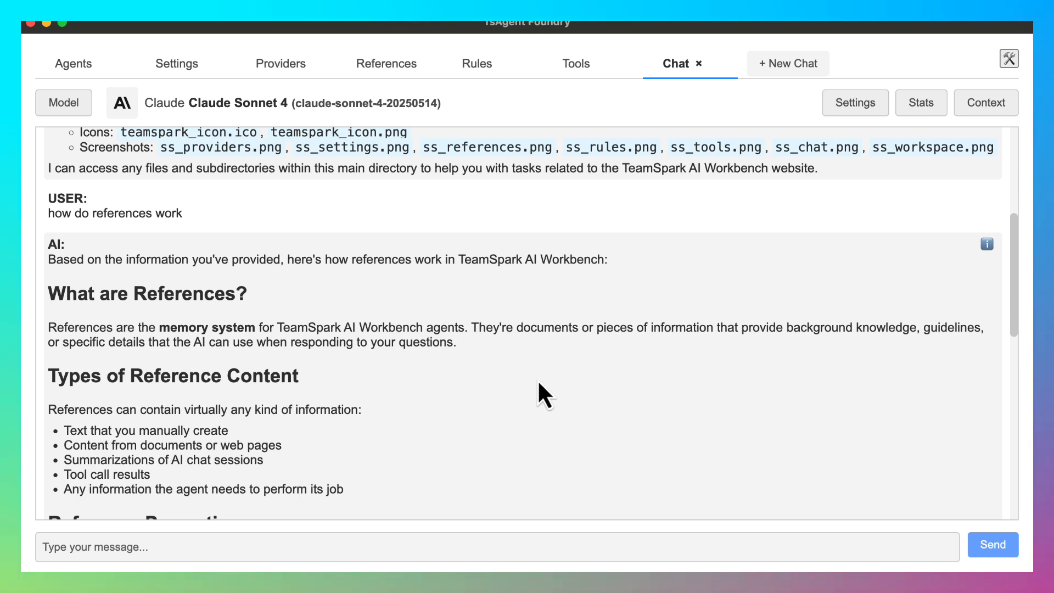
Step: Switch to the slide presentation and advance to the Summary slide
{"action": "scroll", "coordinate": [537, 380], "scroll_direction": "down", "scroll_amount": 1}
{"action": "key", "text": "ctrl+Up"}
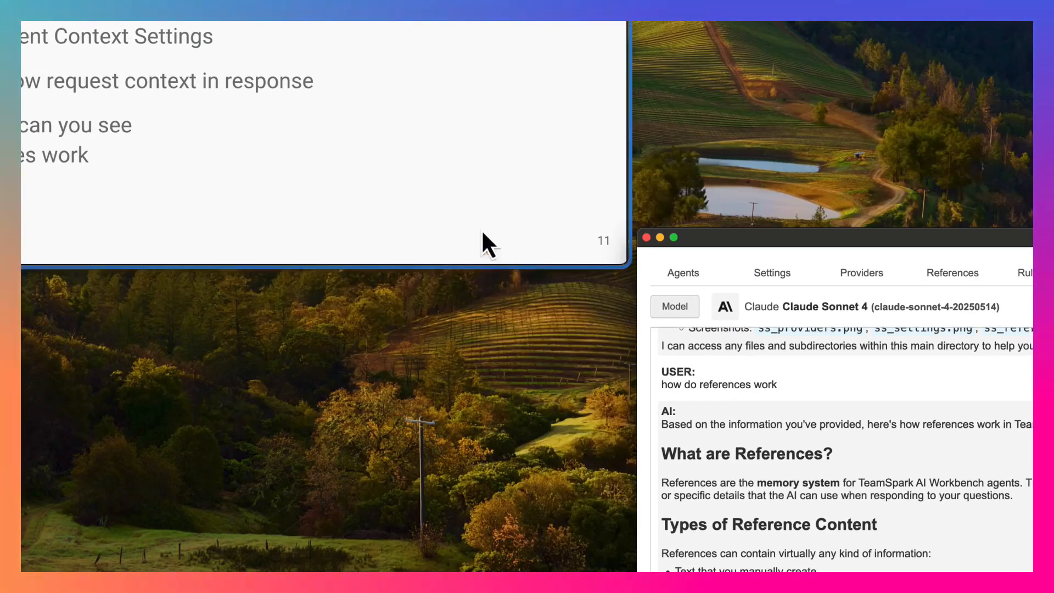
{"action": "left_click", "coordinate": [448, 207]}
{"action": "key", "text": "Right"}
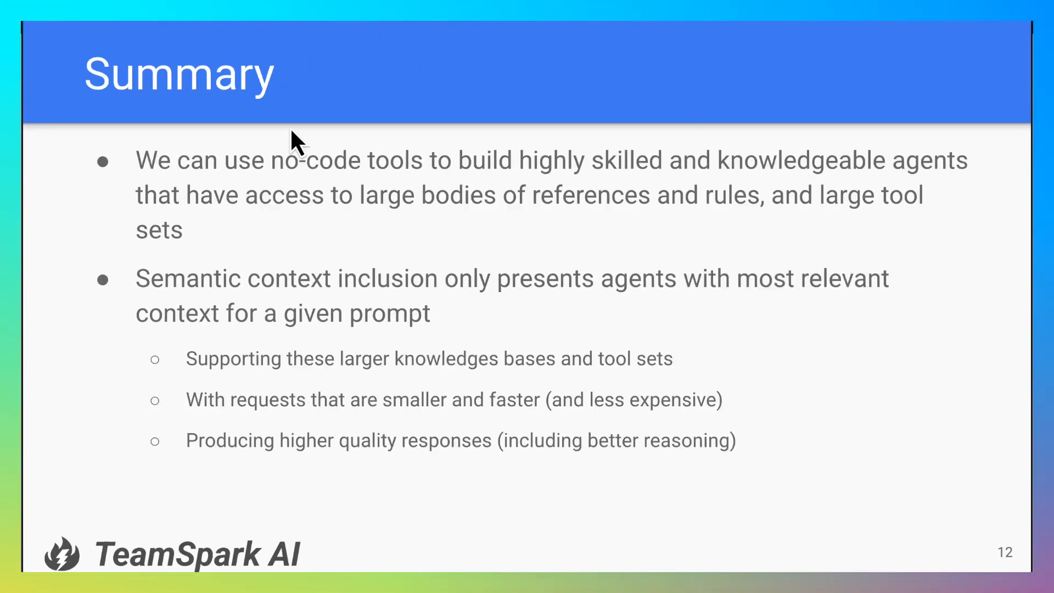